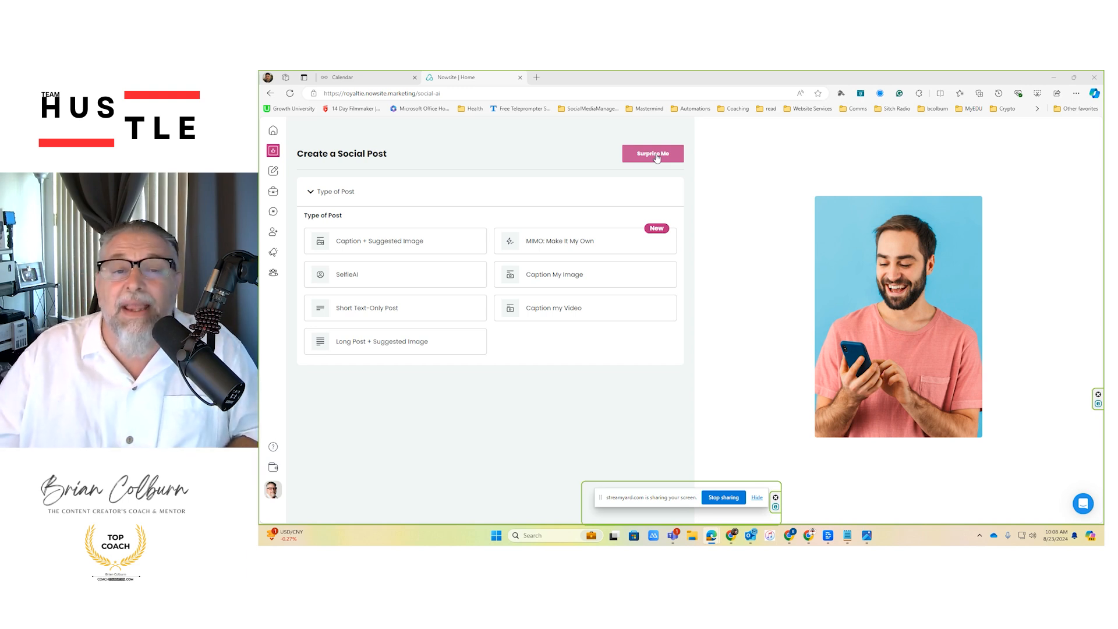
Step: Generate a surprise social post and take its X version through to posting on X, copying the caption and downloading the image
click(656, 156)
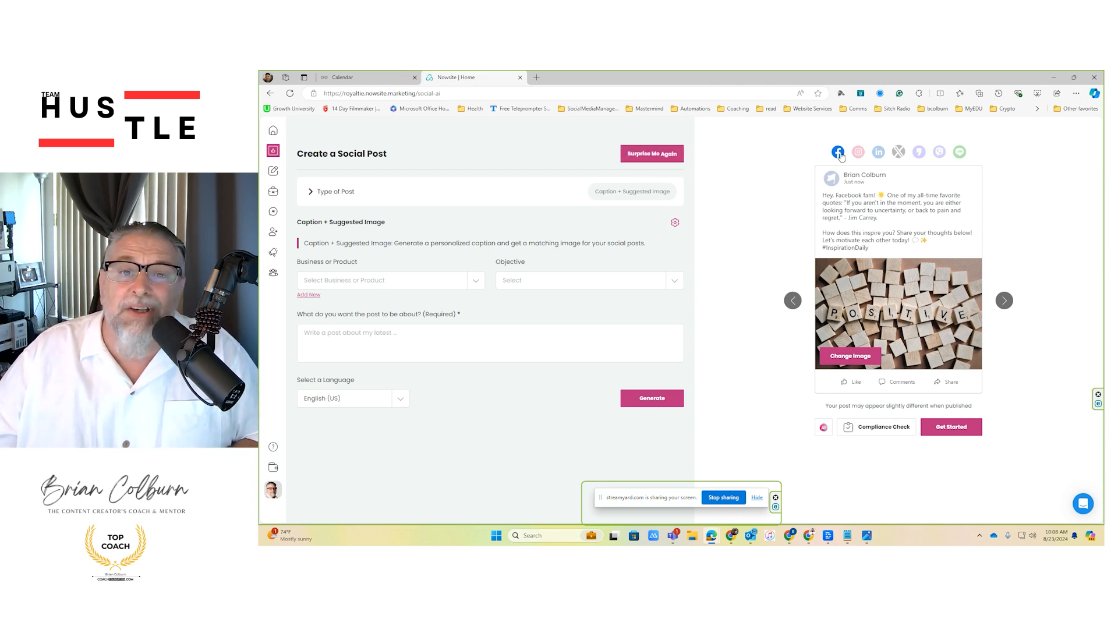
click(899, 153)
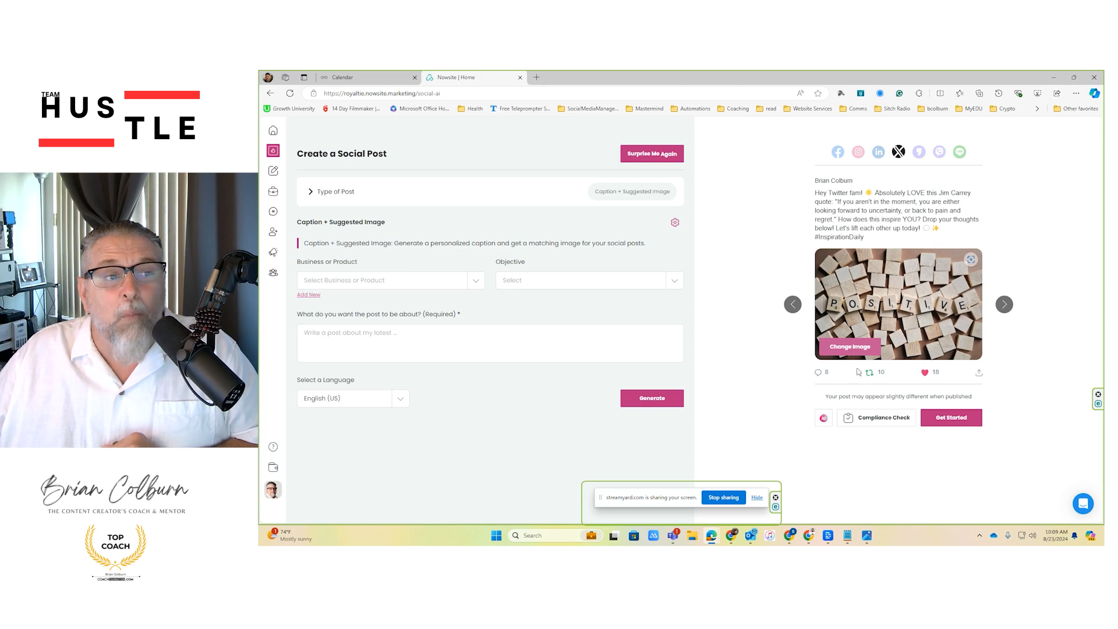
click(955, 418)
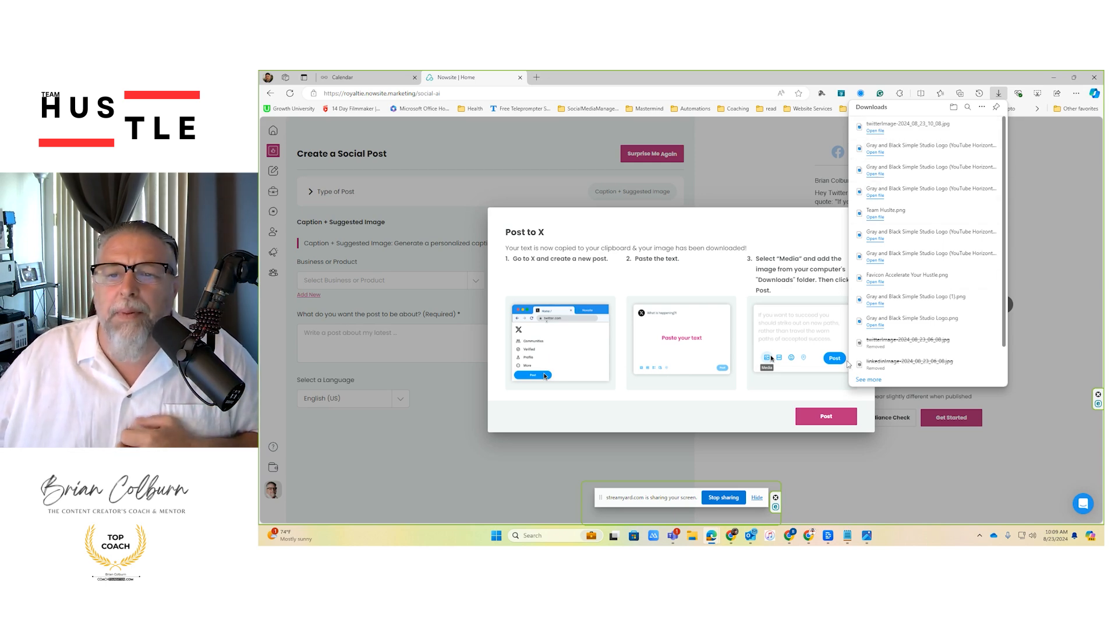
click(823, 419)
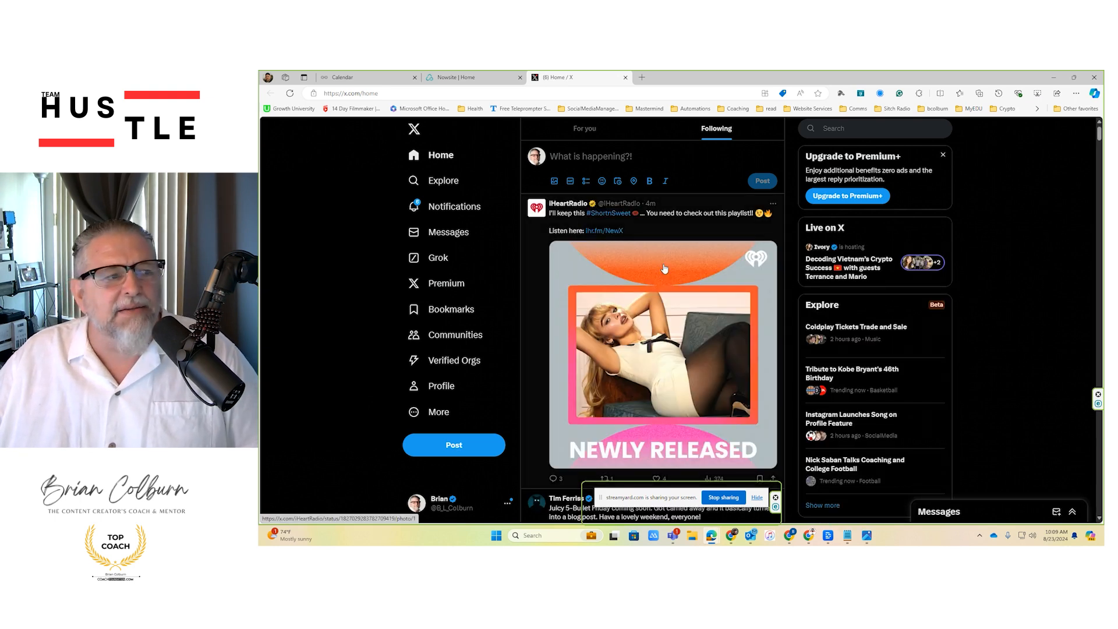
Step: Paste the copied Jim Carrey quote caption into a new X post and attach twitterimage-2024_08_23_10_08.jpg from Downloads
click(585, 163)
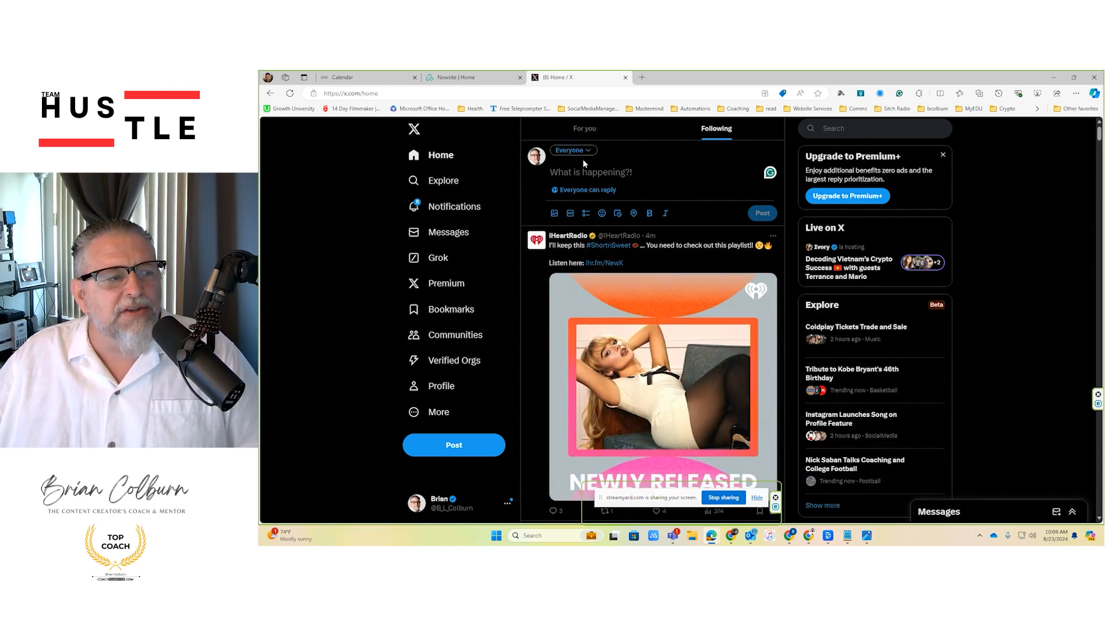
text(Hey Twitter fam! ☀ Absolutely LOVE this Jim Carrey quote: "If you aren't in the moment, you are either looking forward to uncertainty, or back to pain and regret." How does this inspire YOU? Drop your thoughts below! Let's lift each other up today! 💬 ✨ #InspirationDaily)
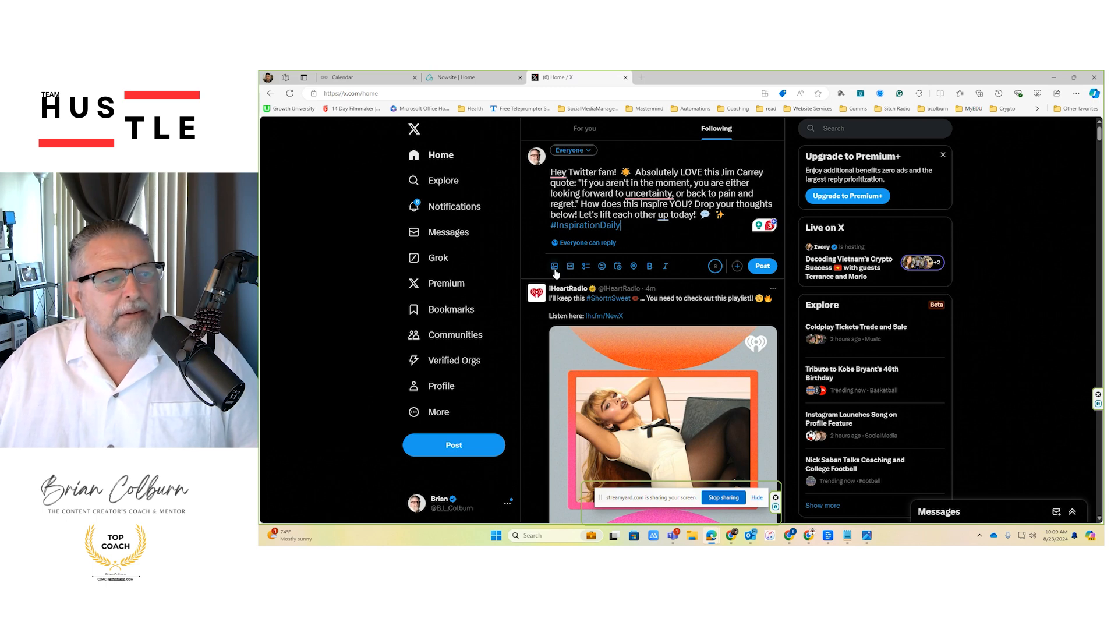
click(555, 268)
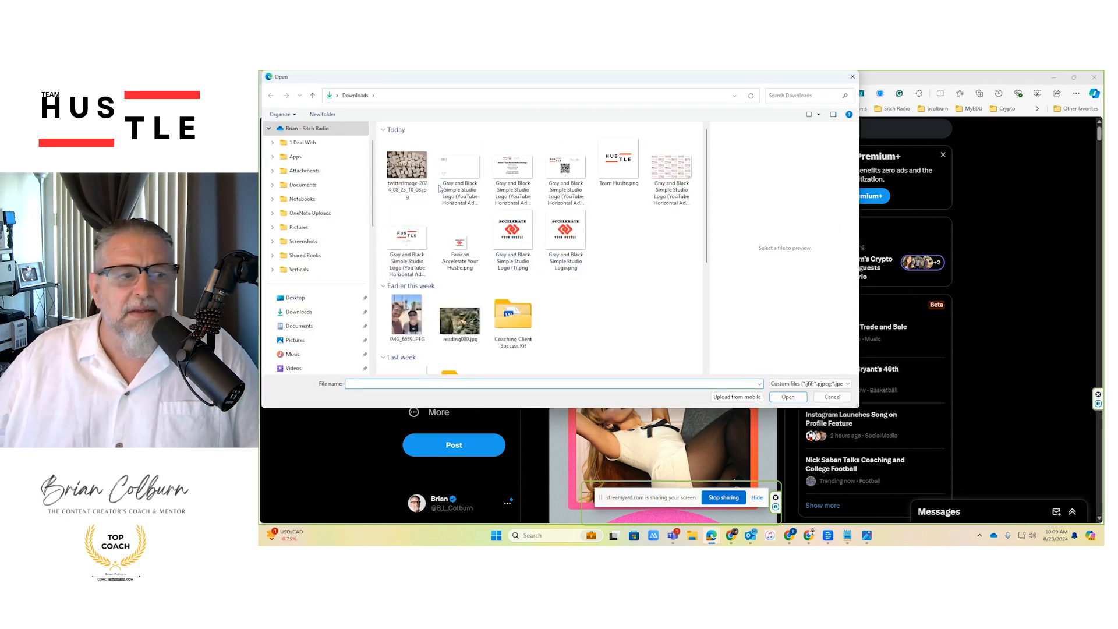
click(406, 168)
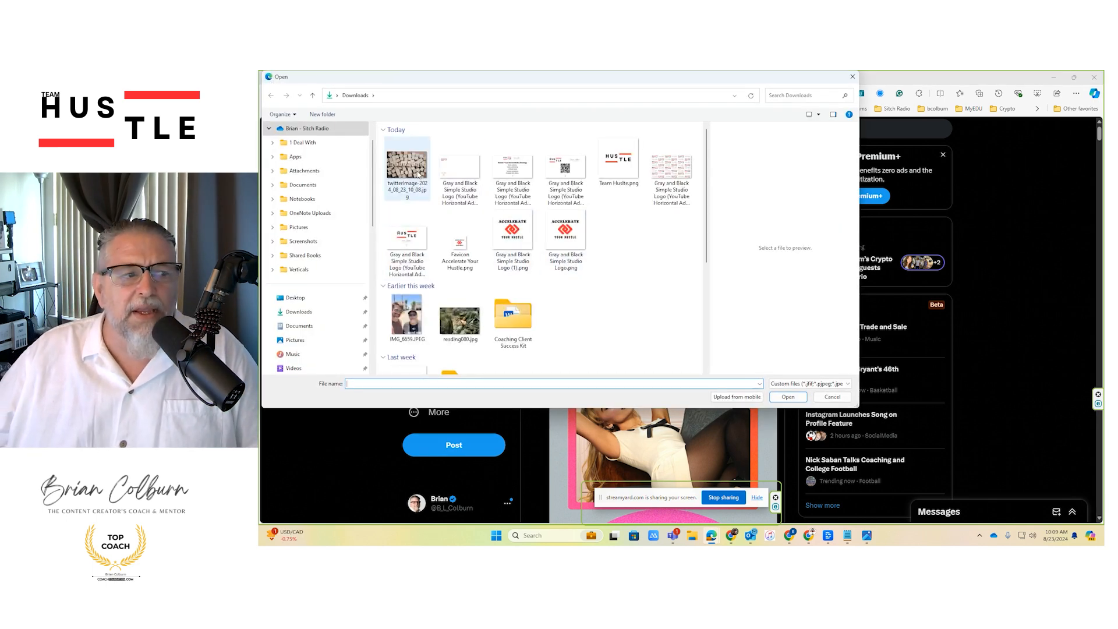
click(788, 397)
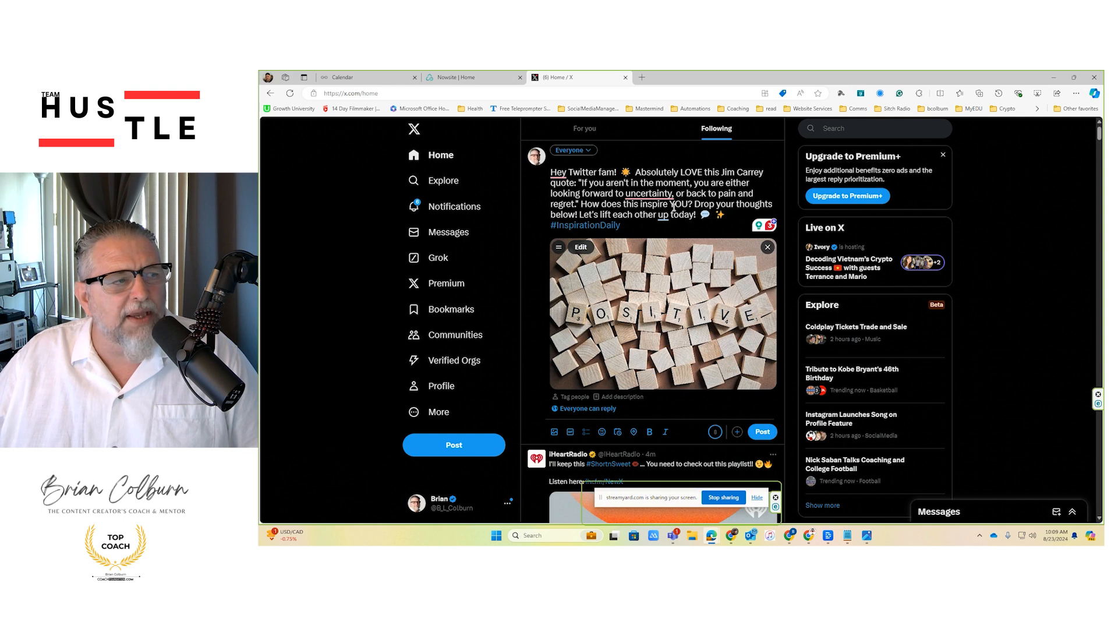
Step: Accept the Grammarly fixes removing the comma after "uncertainty" and adding one after "Hey", and publish the X post
right_click(650, 194)
click(663, 221)
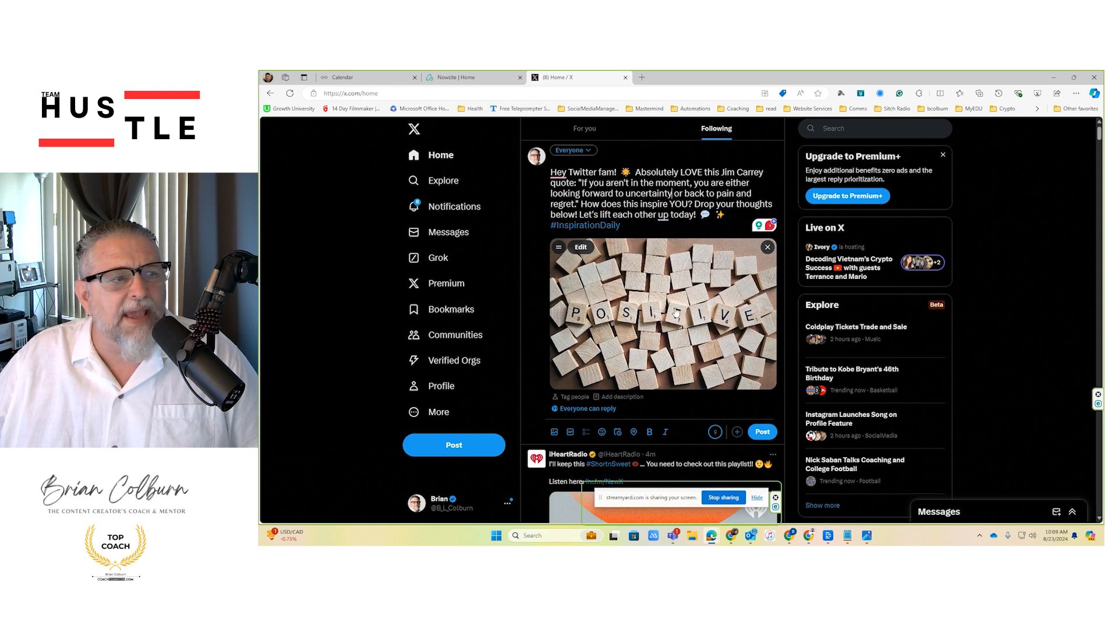
mouse_move(558, 173)
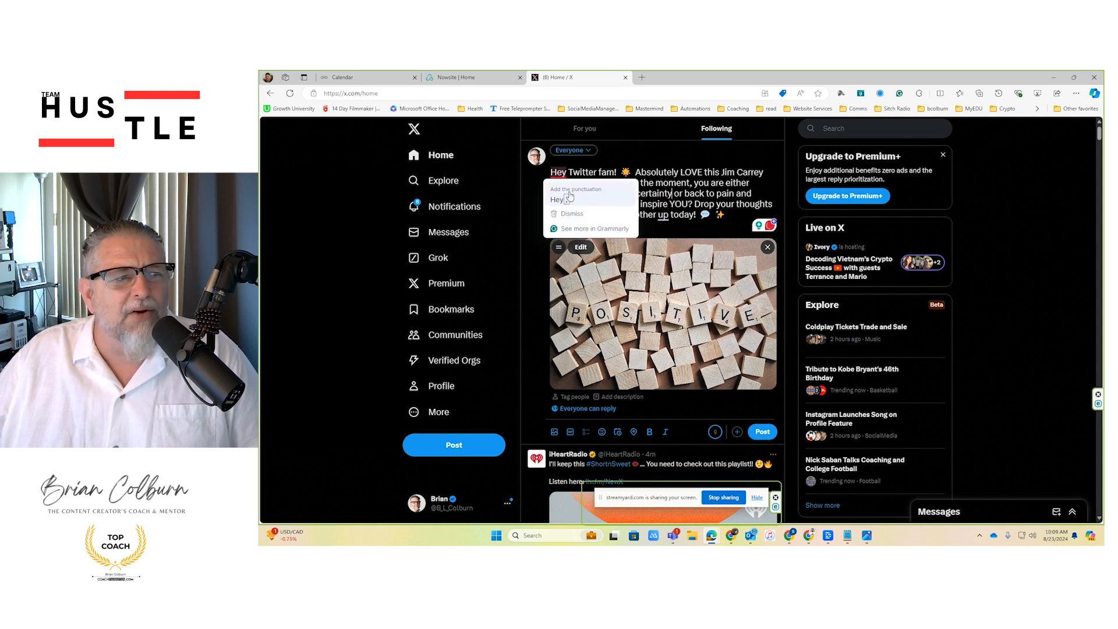
click(569, 199)
mouse_move(663, 216)
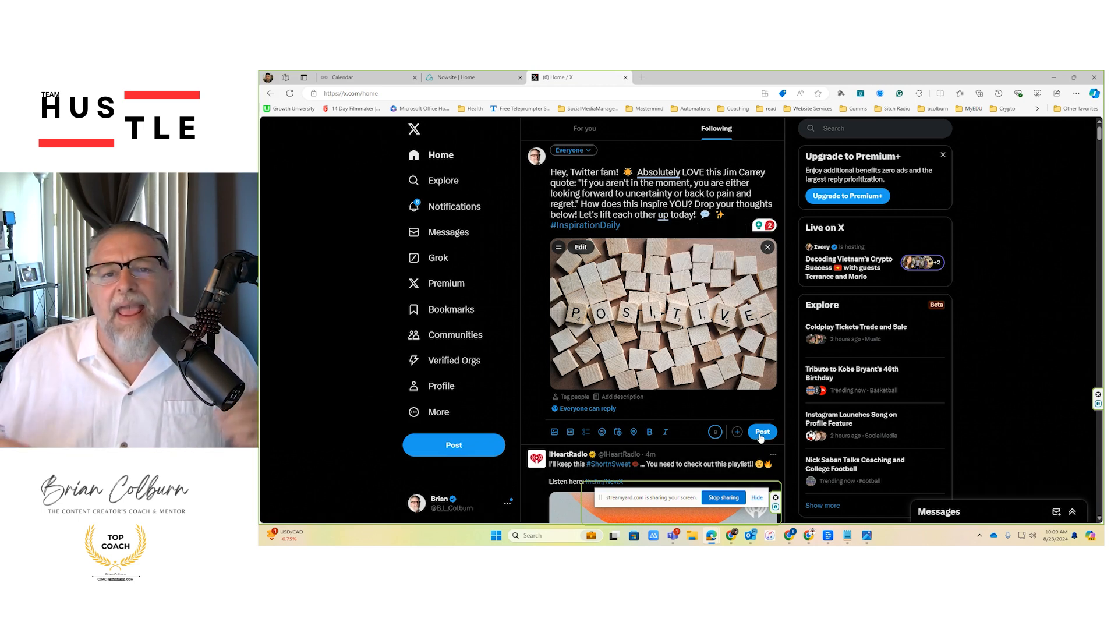
click(761, 433)
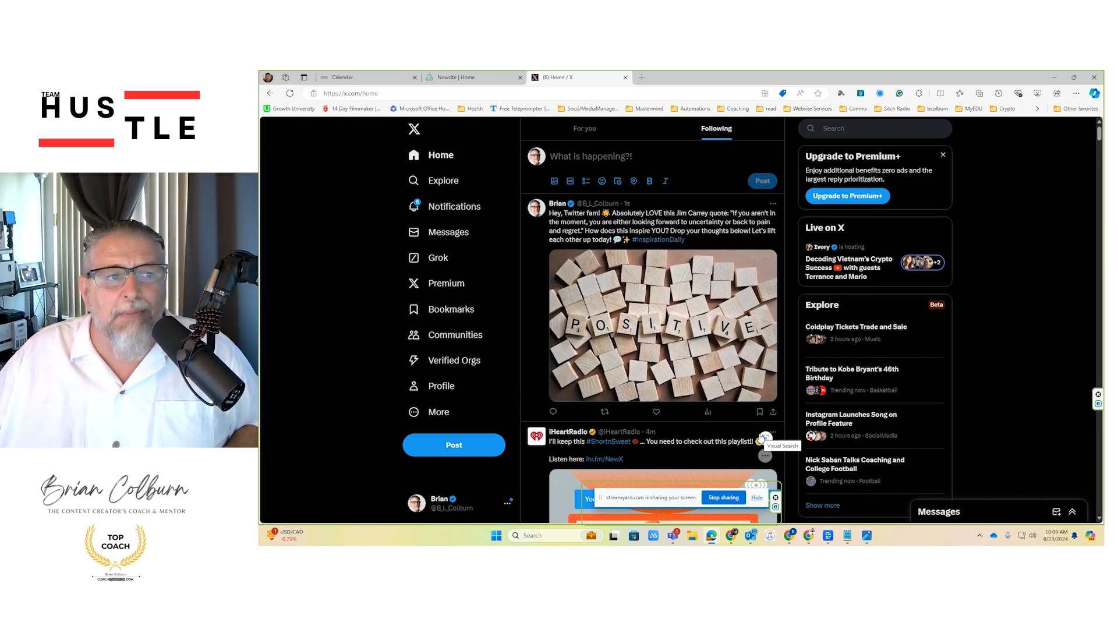
Step: Switch back to Nowsite and take the post's Facebook version through to posting on Facebook, copying the caption and downloading the image
click(456, 77)
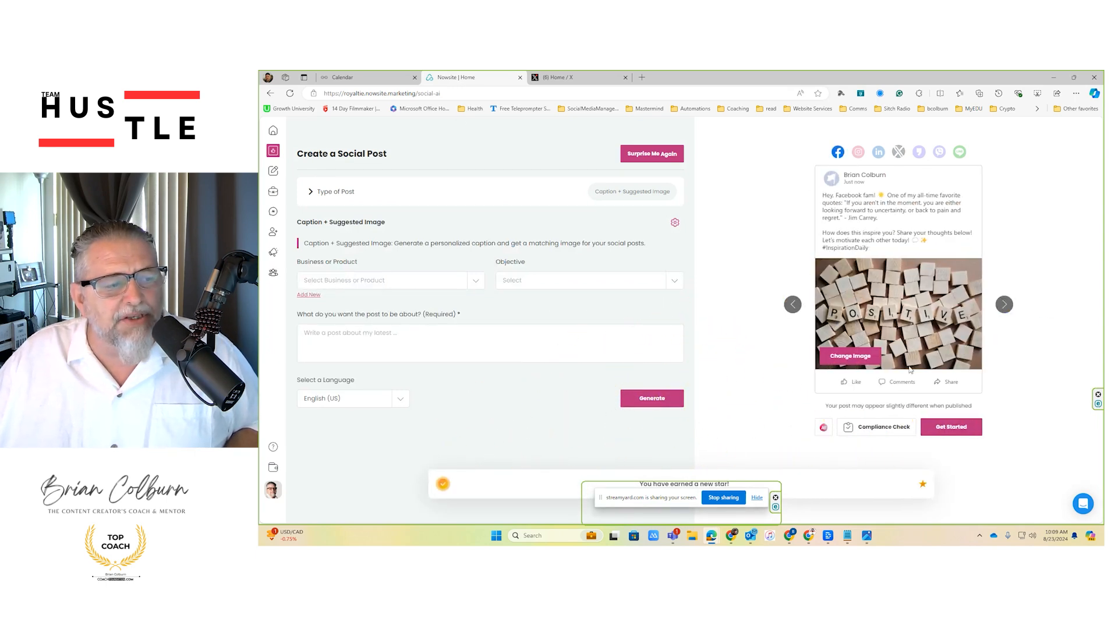
click(952, 429)
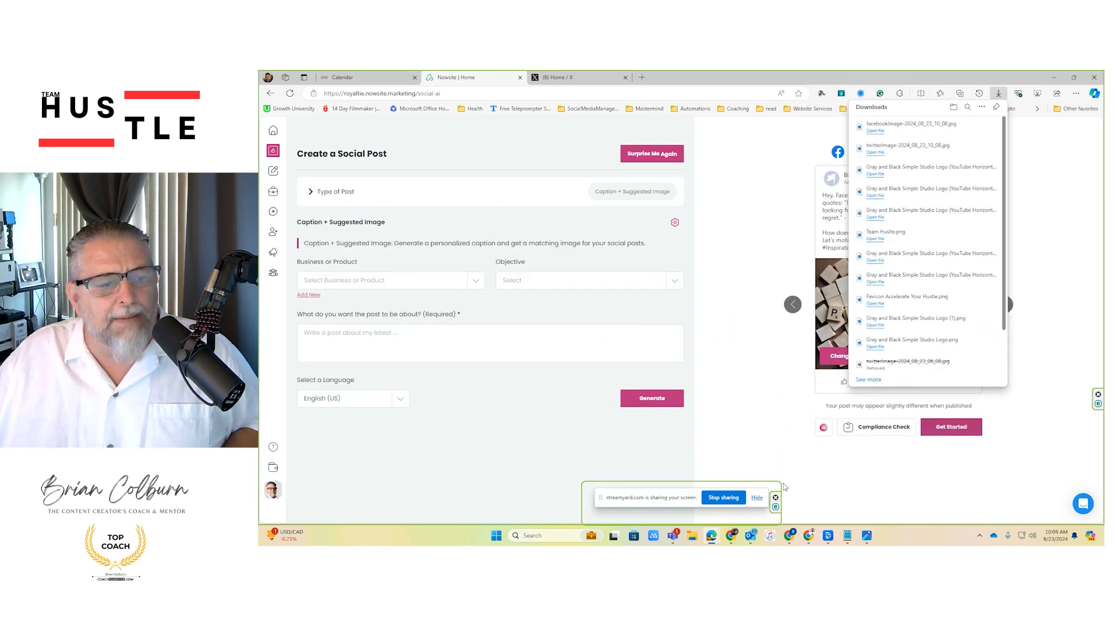
click(952, 427)
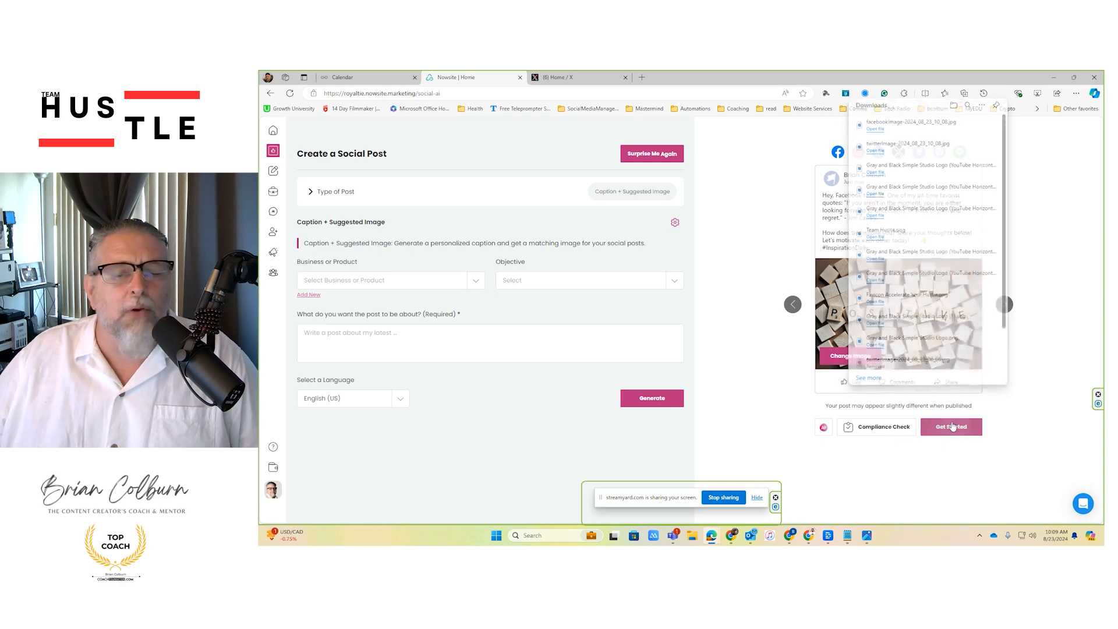
click(823, 406)
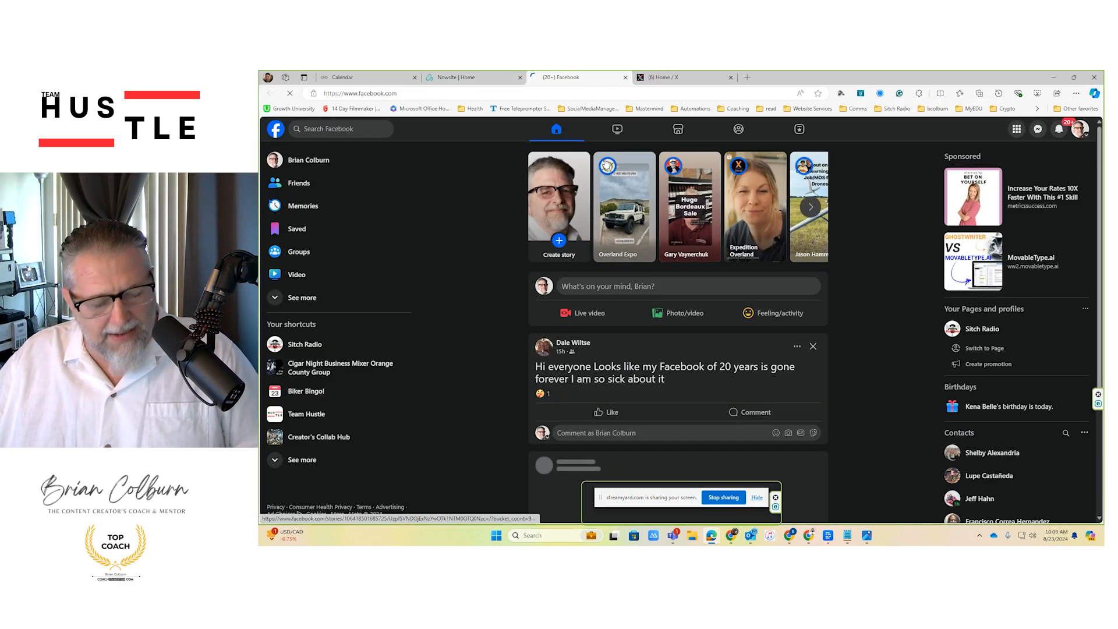
Step: Paste the copied caption into a new Facebook post and attach facebookimage-2024_08_23_10_08 (1).jpg from Downloads
click(619, 291)
text(Hey, Facebook fam! 🌟 One of my all-time favorite quotes: "If you aren't in the moment, you are either looking forward to uncertainty, or back to pain and regret." - Jim Carrey.  How does this inspire you? Share your thoughts below! Let's motivate each other today! 💬 ✨ #InspirationDaily)
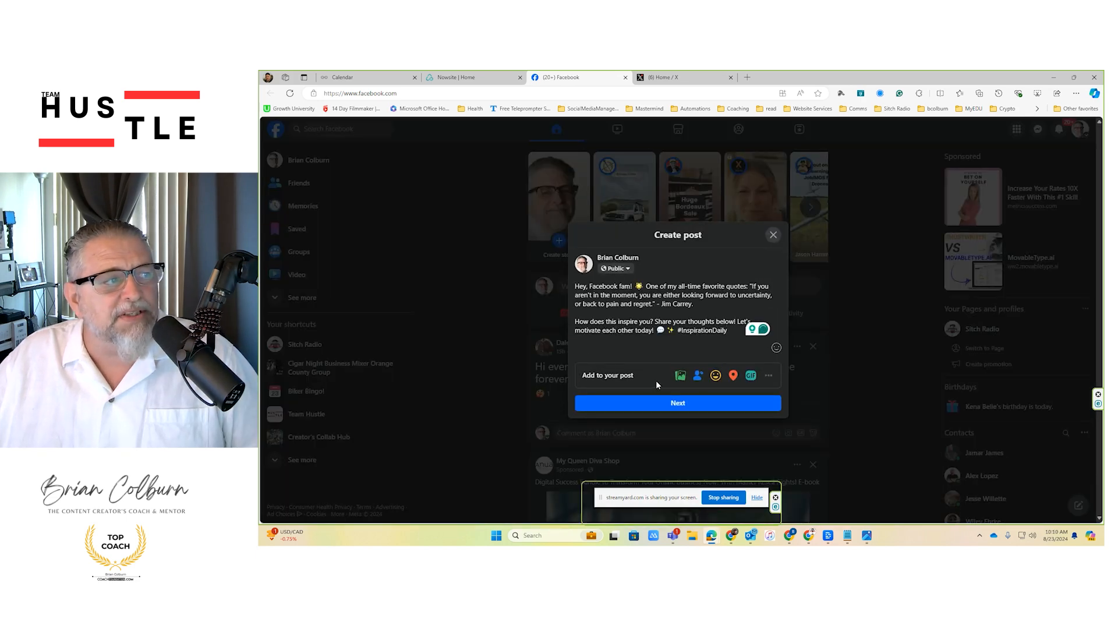
click(680, 375)
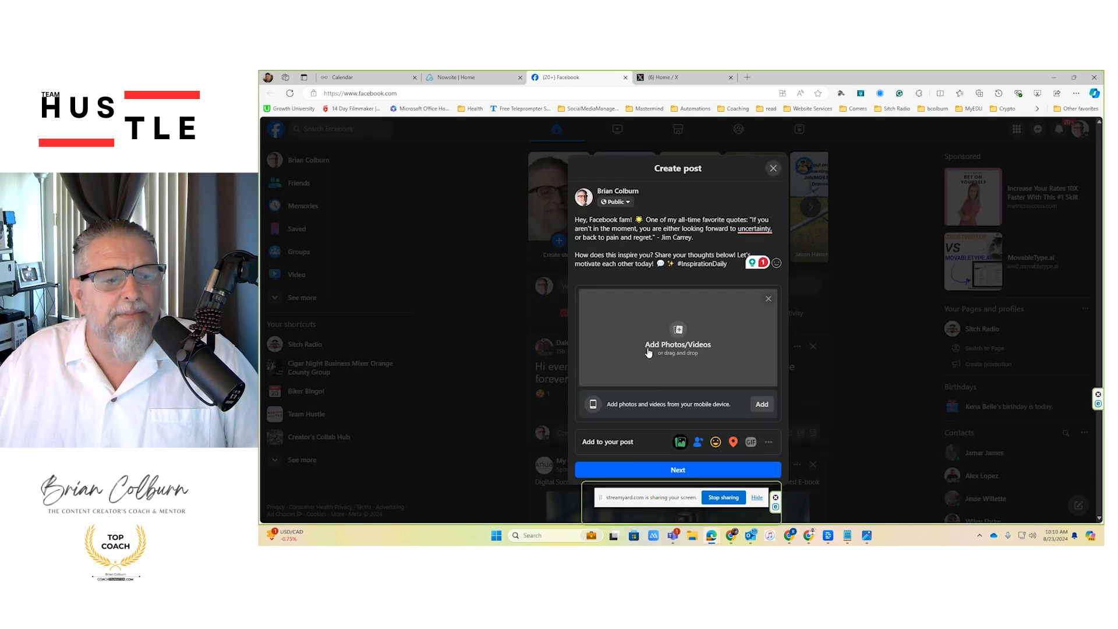
click(598, 312)
click(391, 153)
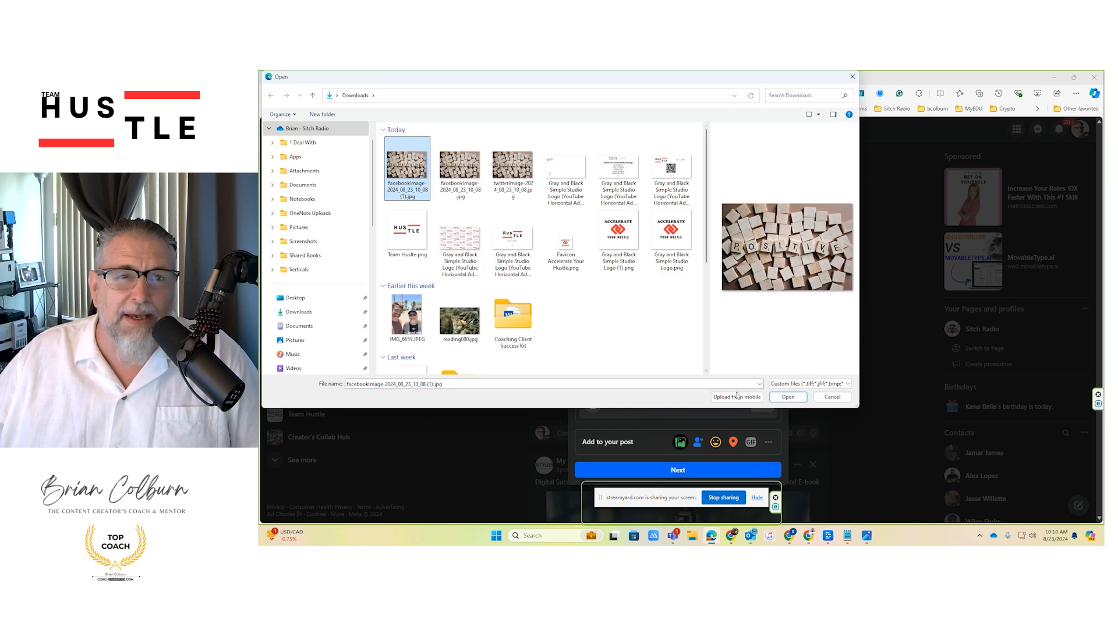
click(788, 397)
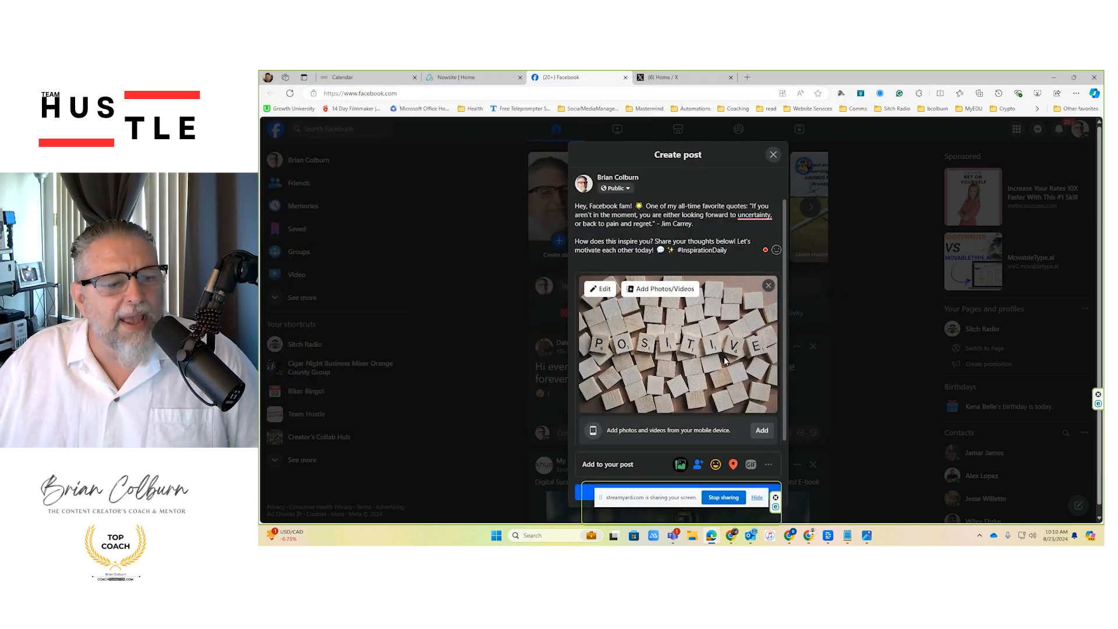
Step: Remove the comma after "uncertainty" using the Grammarly suggestion and publish the Facebook post to the personal profile only
right_click(754, 214)
click(758, 228)
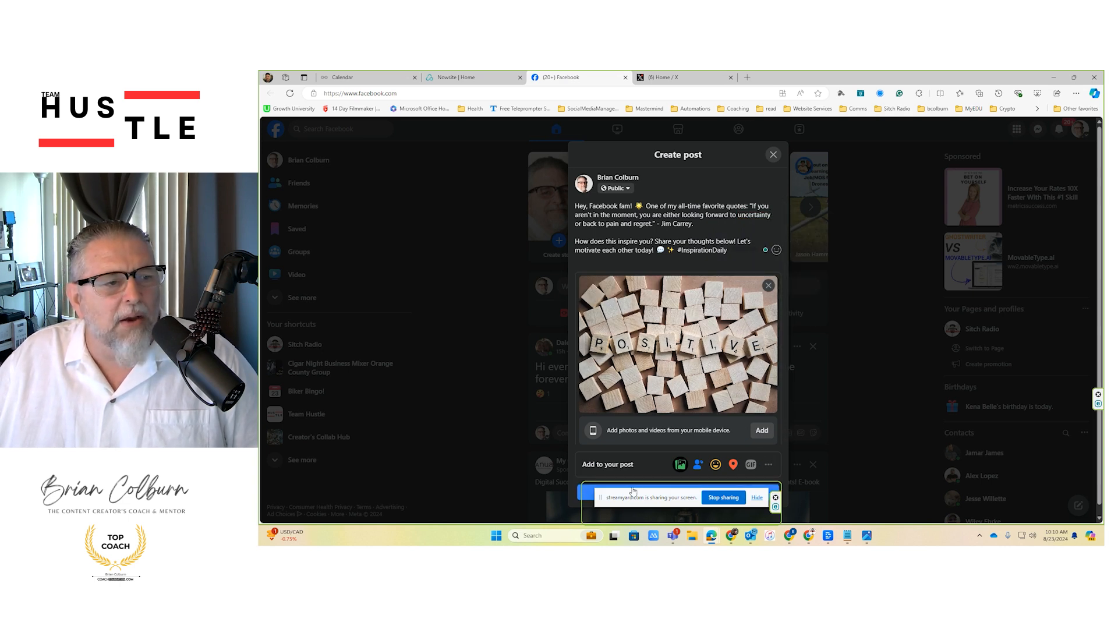
click(584, 490)
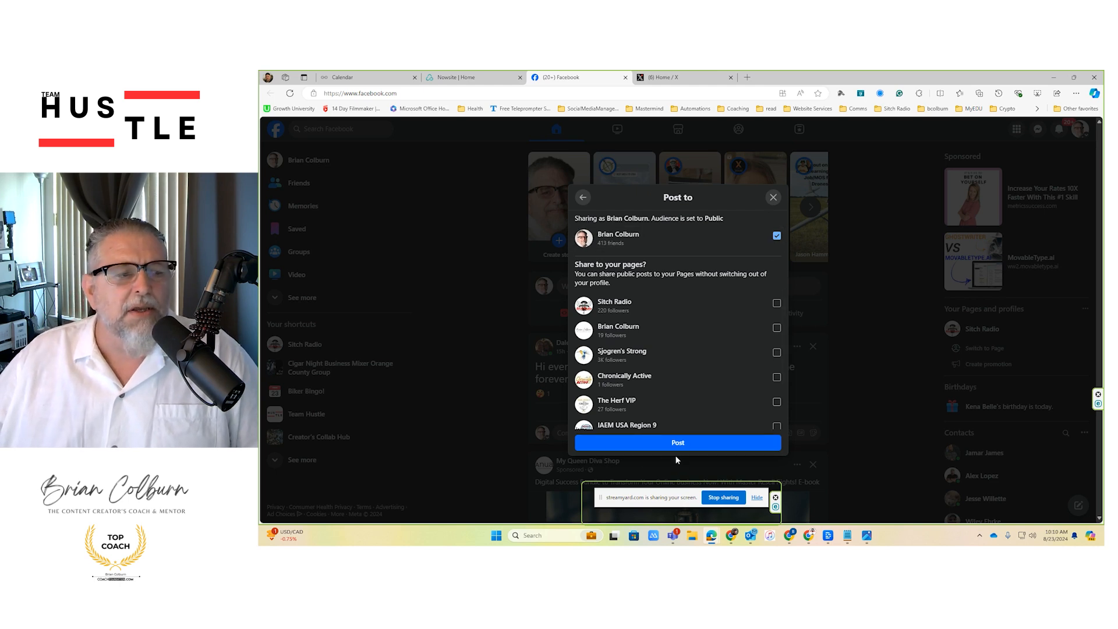
click(673, 443)
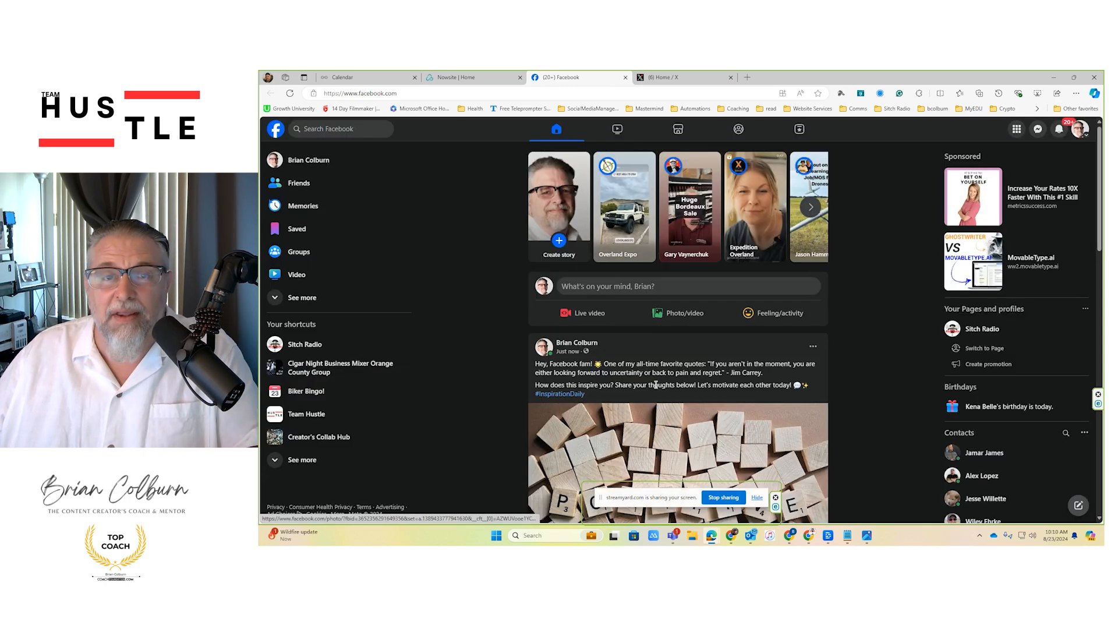
scroll(657, 388, down, 2)
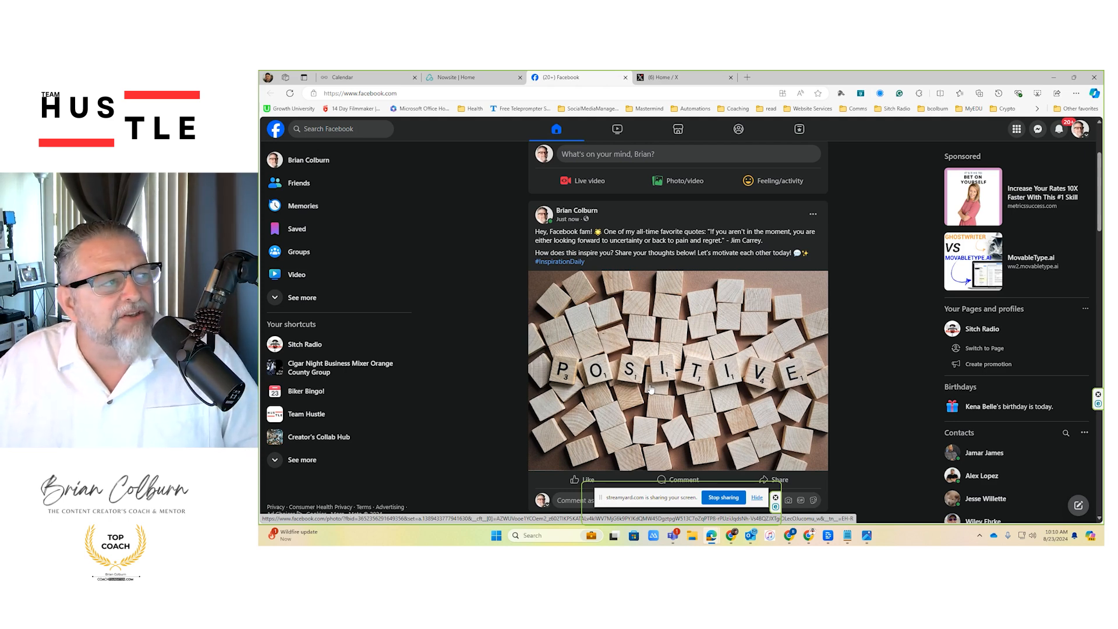
Step: Switch back to Nowsite and start a new social post of the type Caption + Suggested Image from the dashboard
click(466, 78)
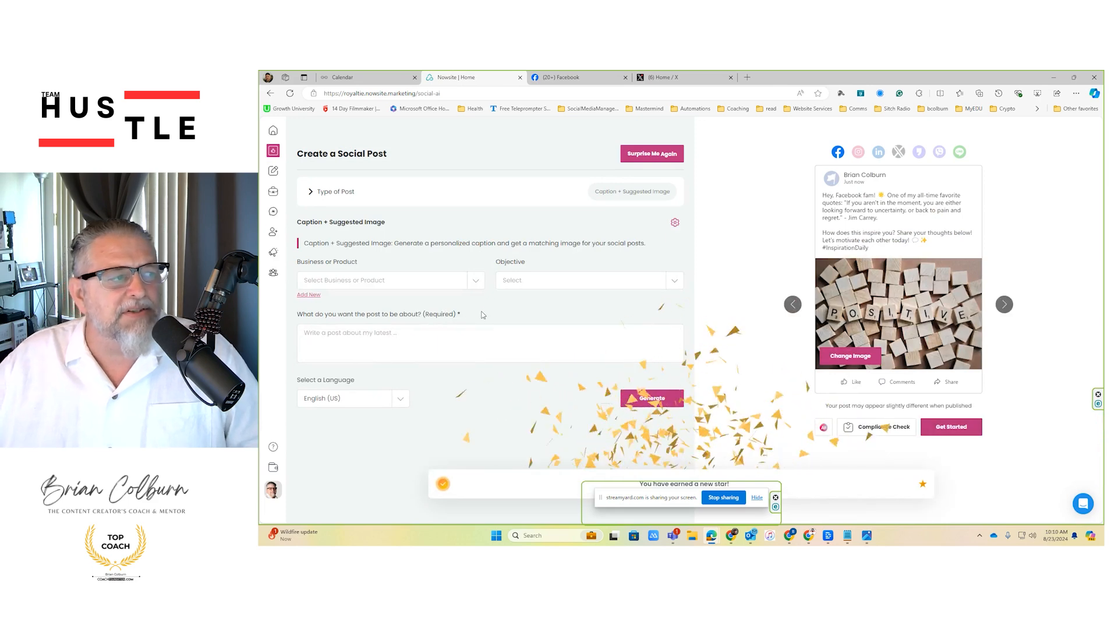
click(274, 130)
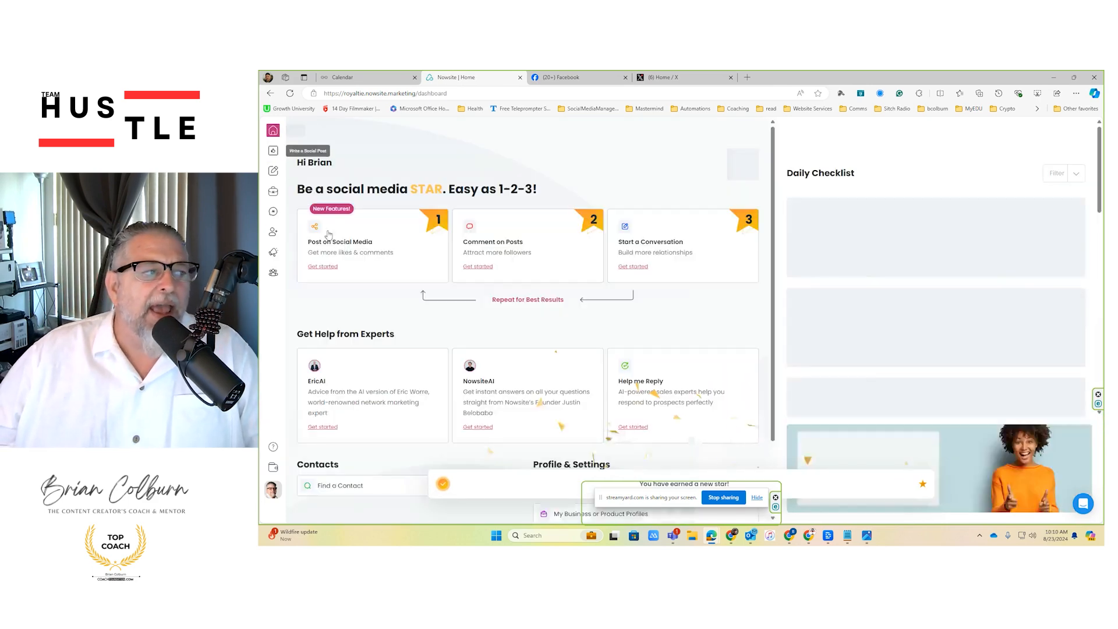
click(373, 241)
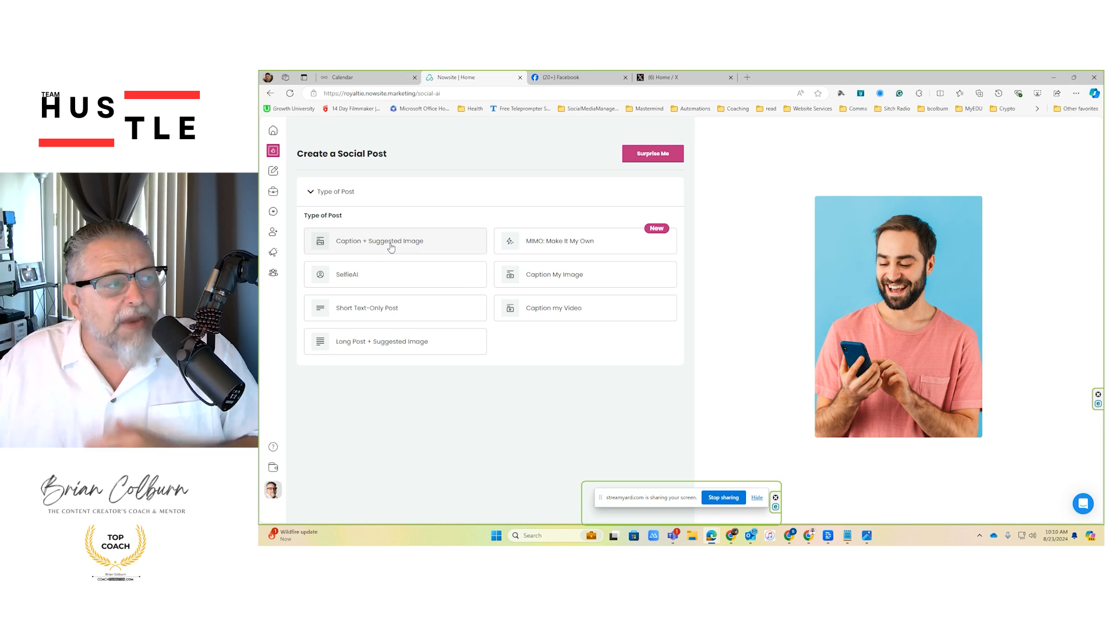
click(391, 248)
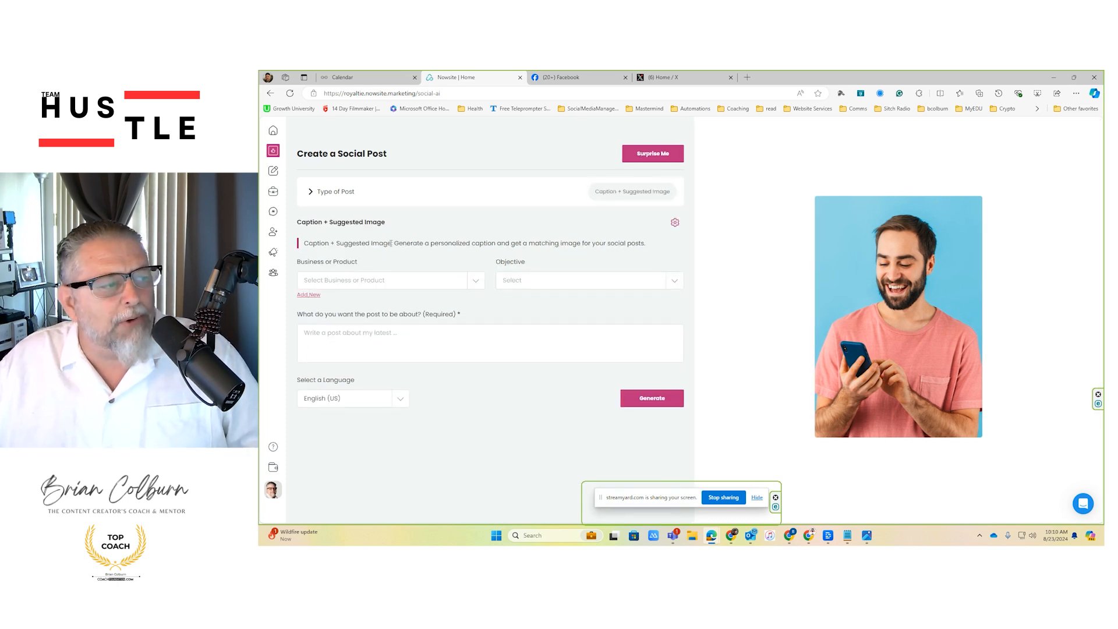
Step: Set the post's business to B Colburn Coaching and its objective to Inspire
click(394, 284)
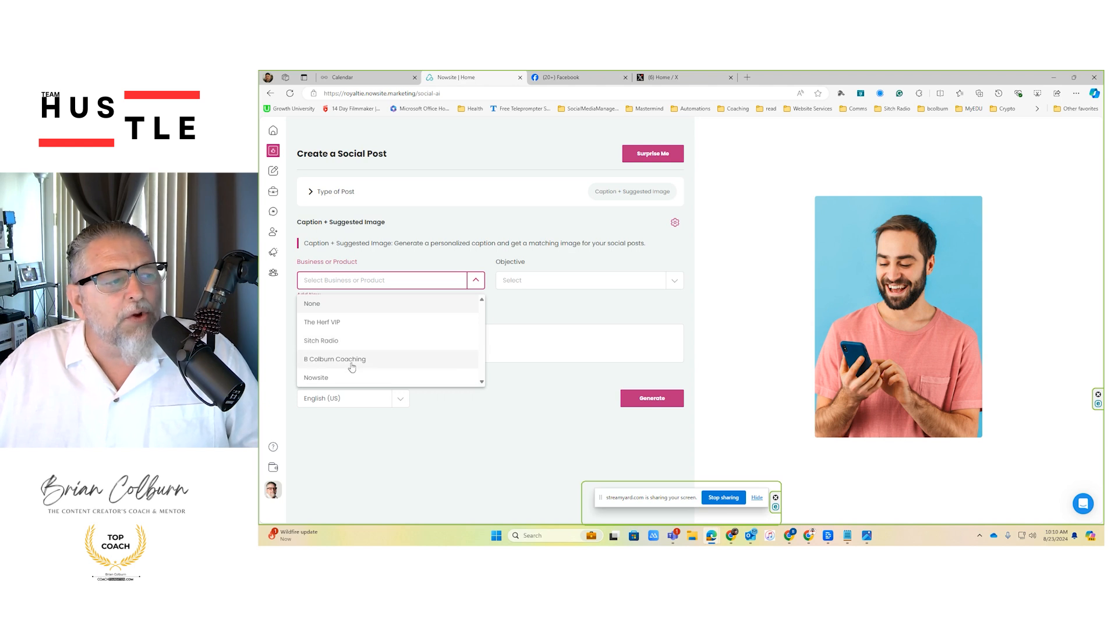
click(350, 358)
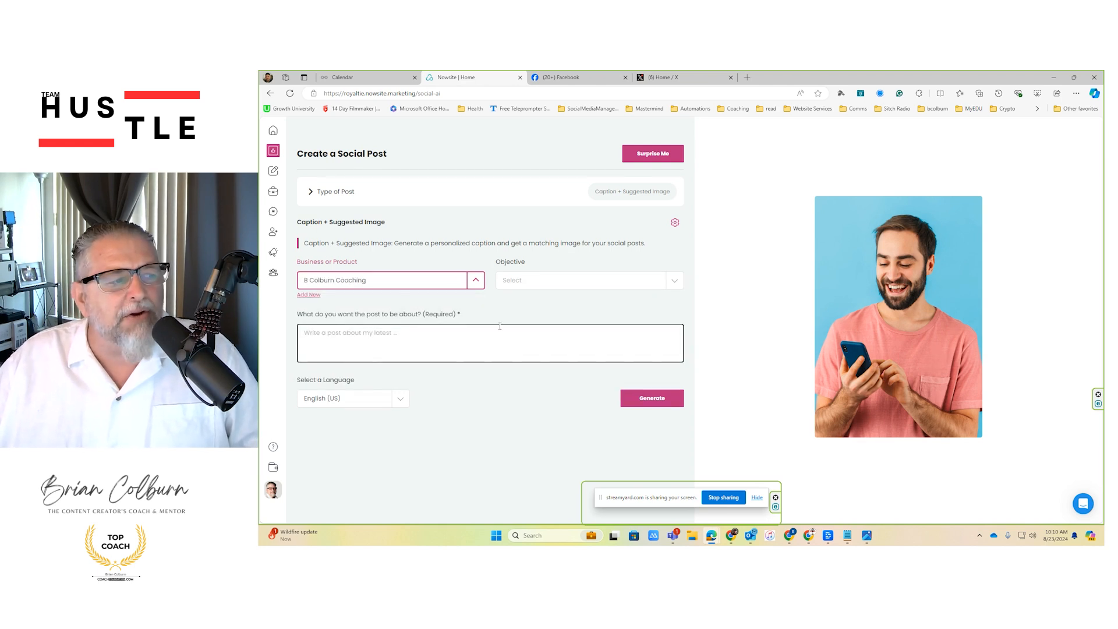
click(513, 284)
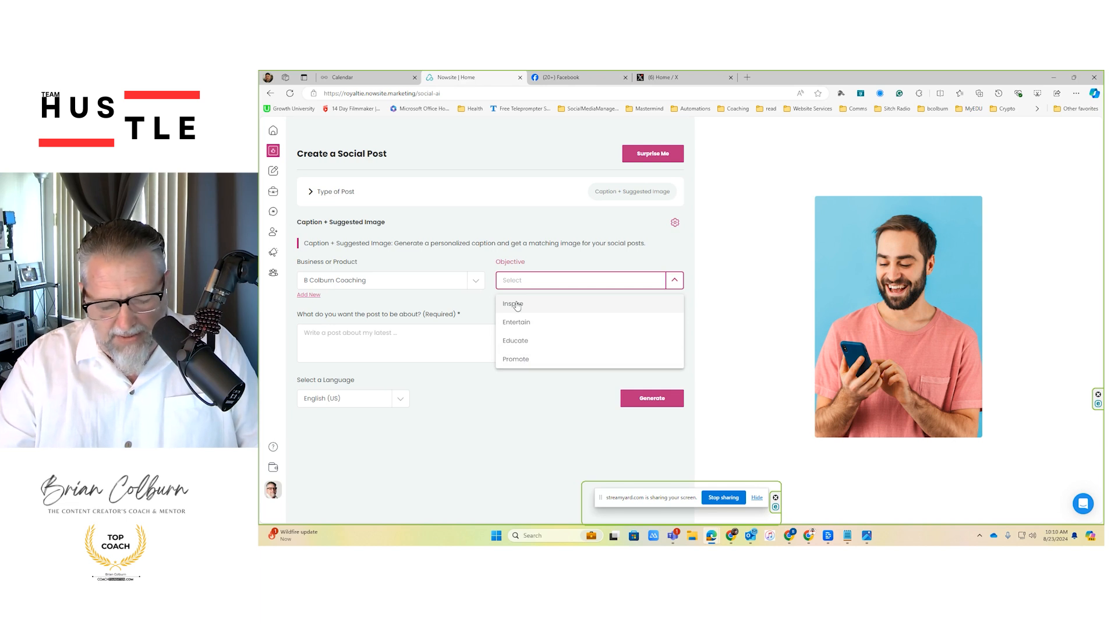
click(515, 304)
Step: Enter "It's Friday Celebrate your family this weekend" as the post topic and generate the post
click(519, 348)
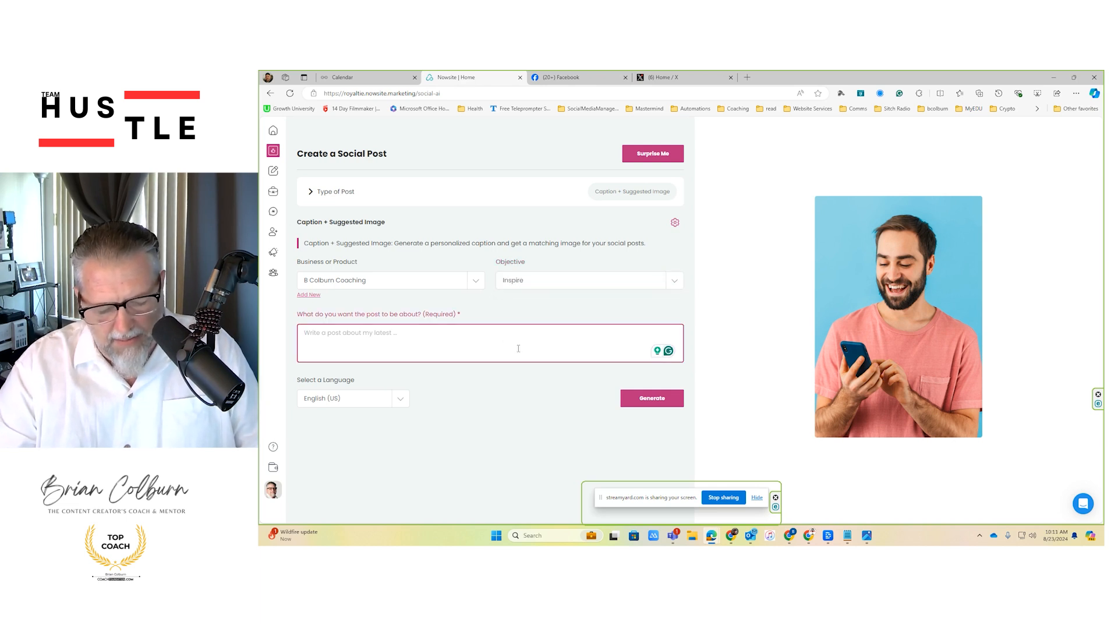
text(It's Fr)
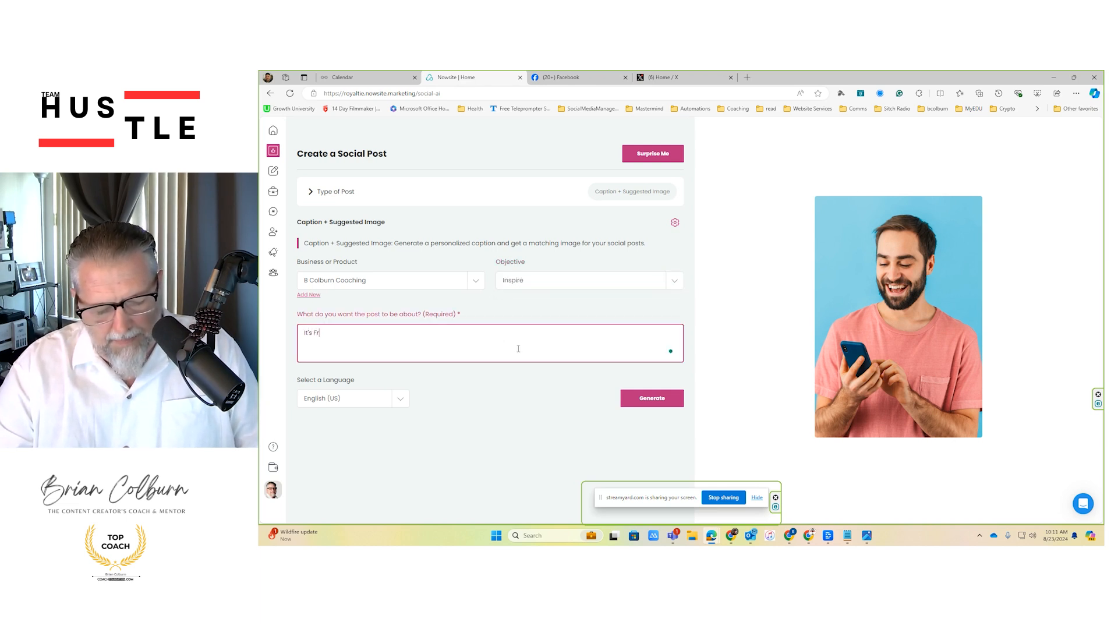
text(iday)
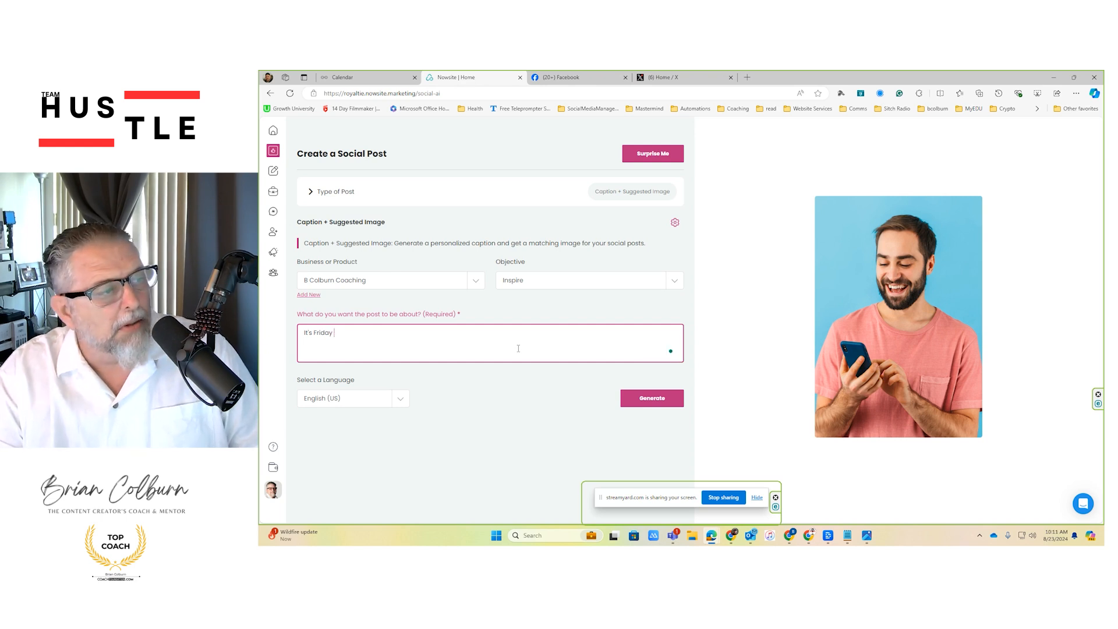
text( Celebvr)
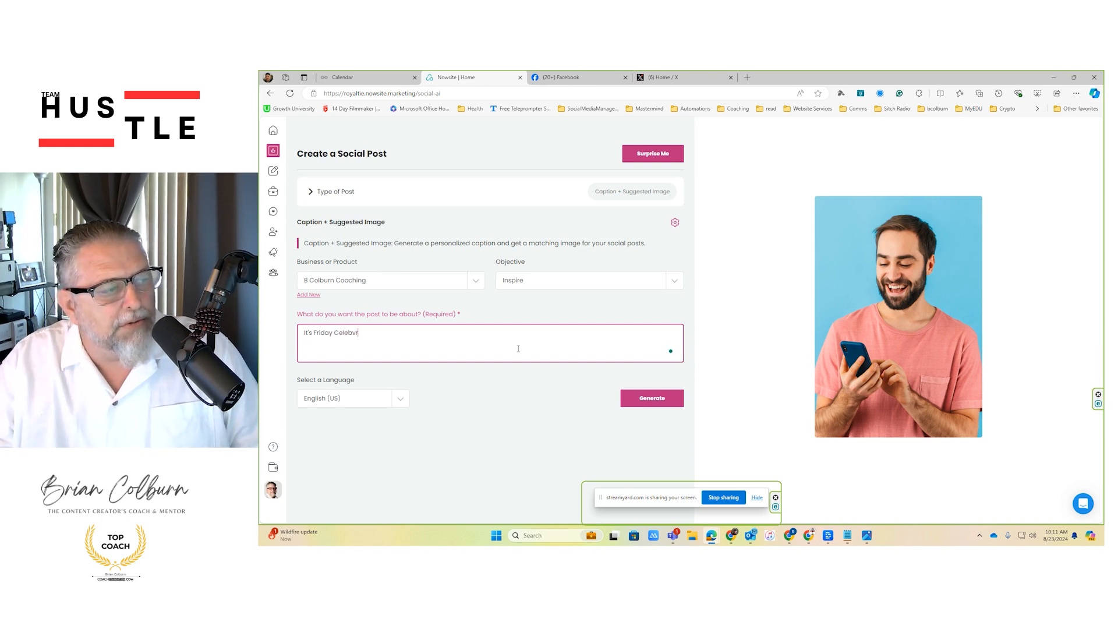
text(ate)
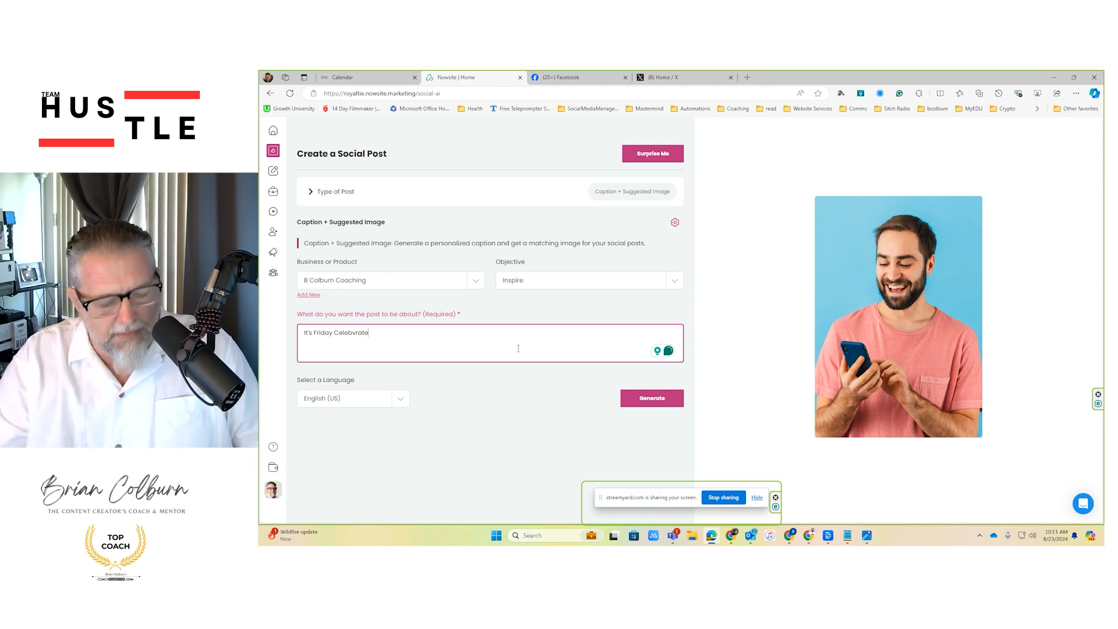
key(BackSpace)
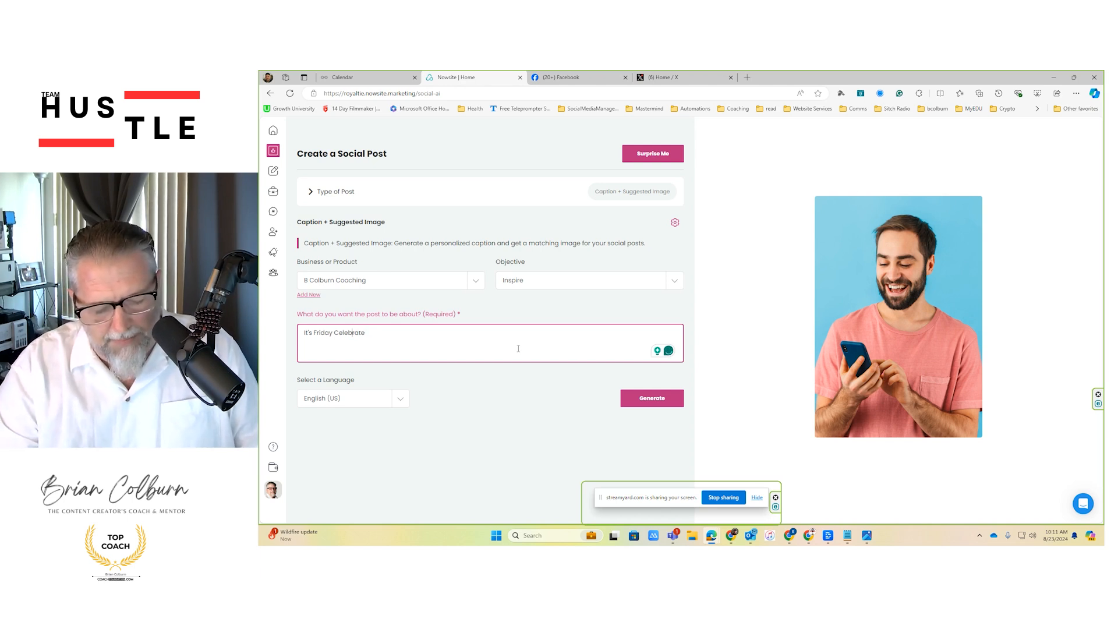
text(you)
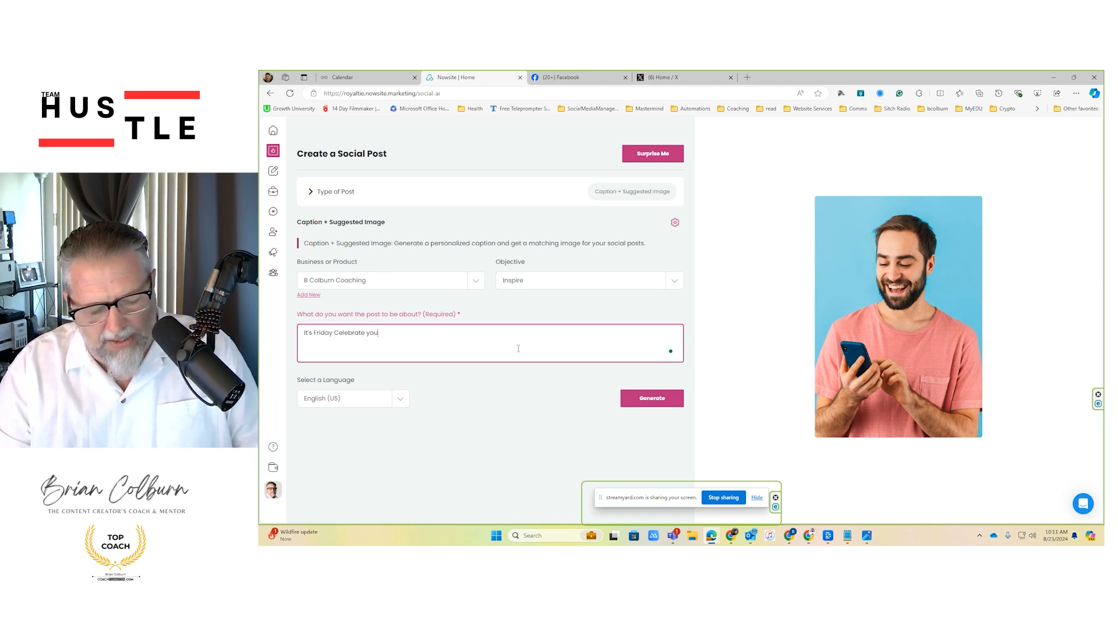
text(r family this w)
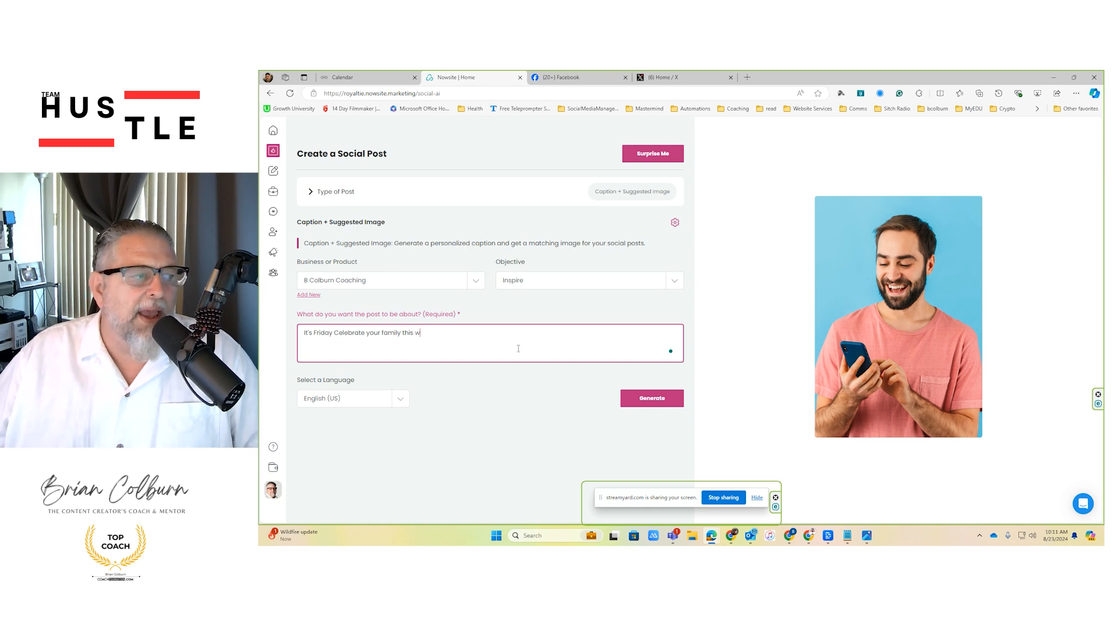
text(eekend)
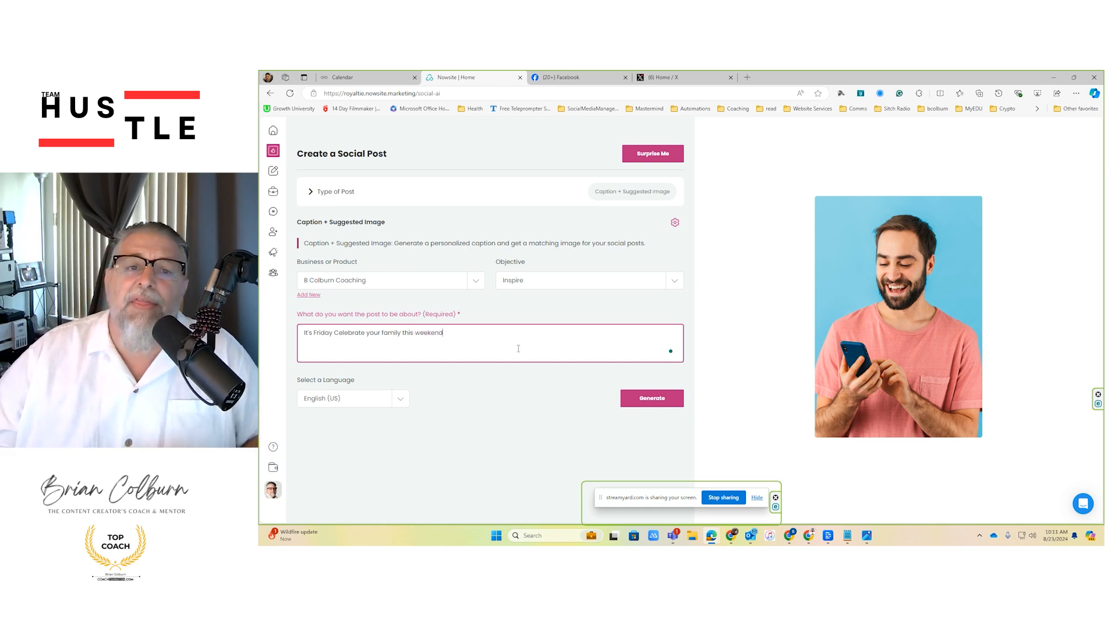
click(657, 399)
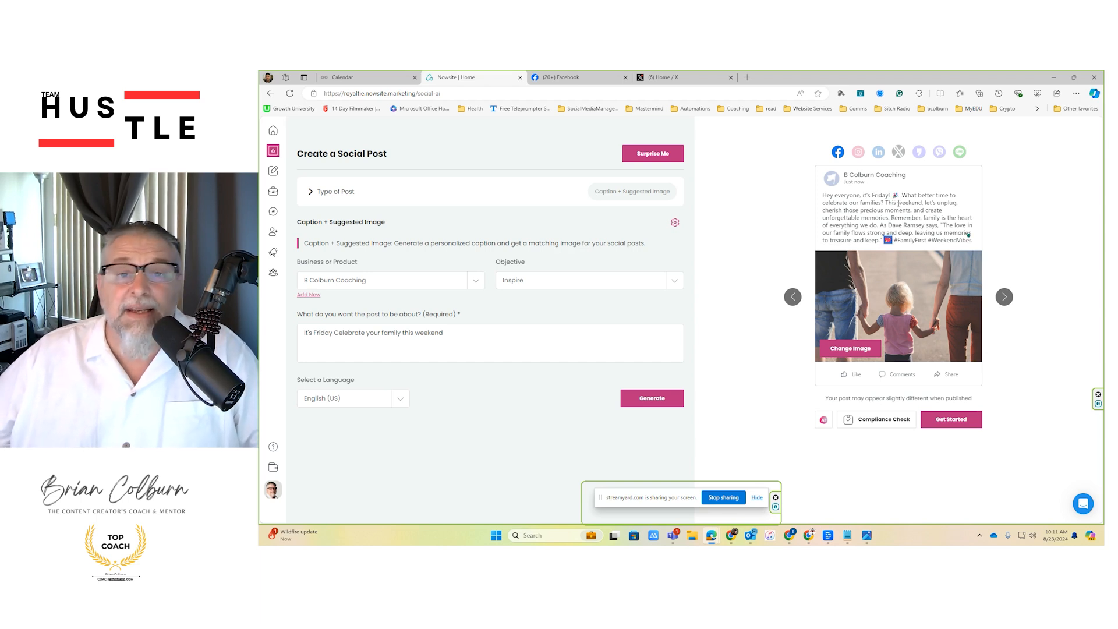
Step: Choose the LinkedIn version of the generated post, copy its caption and download its image, and continue to LinkedIn
click(878, 152)
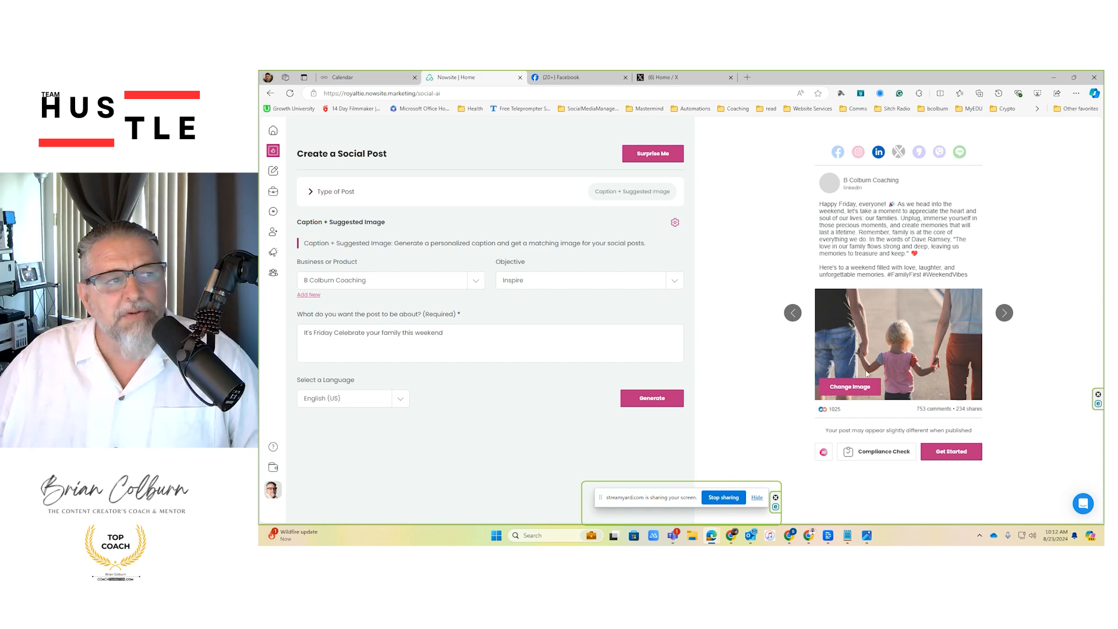
click(932, 456)
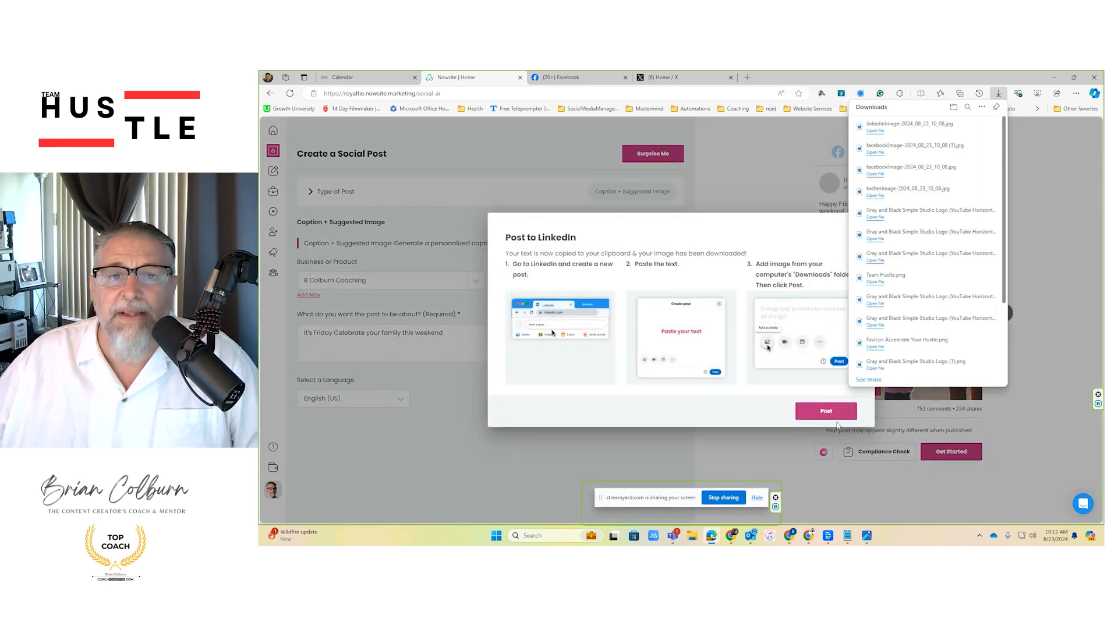
click(801, 409)
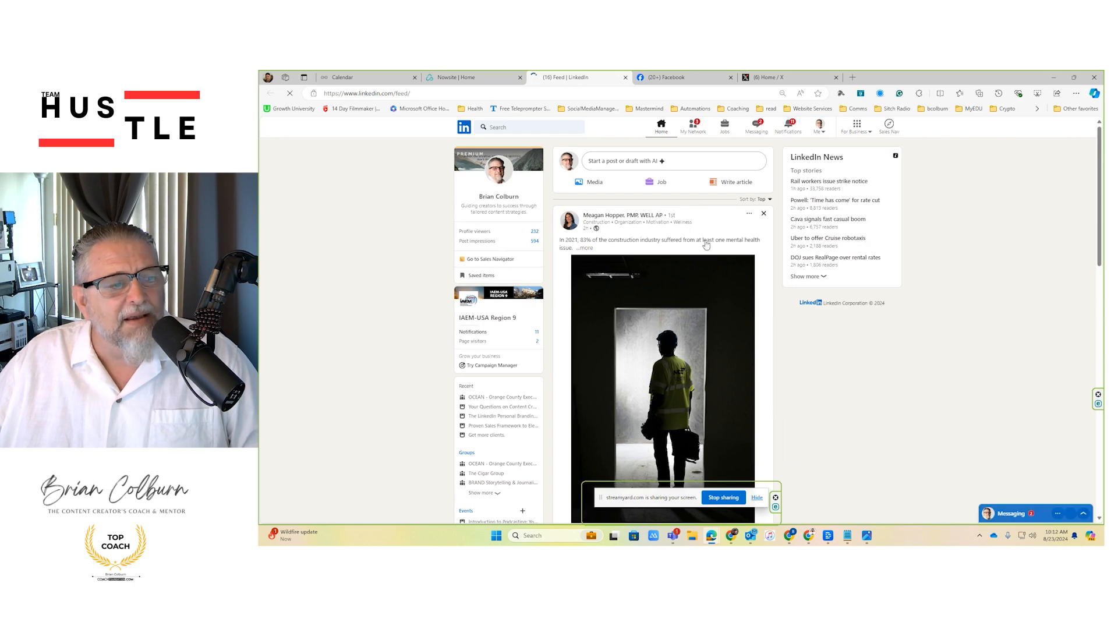
Step: Paste the copied caption into a new LinkedIn post and attach linkedinimage-2024_08_23_10_08.jpg from Downloads
click(615, 171)
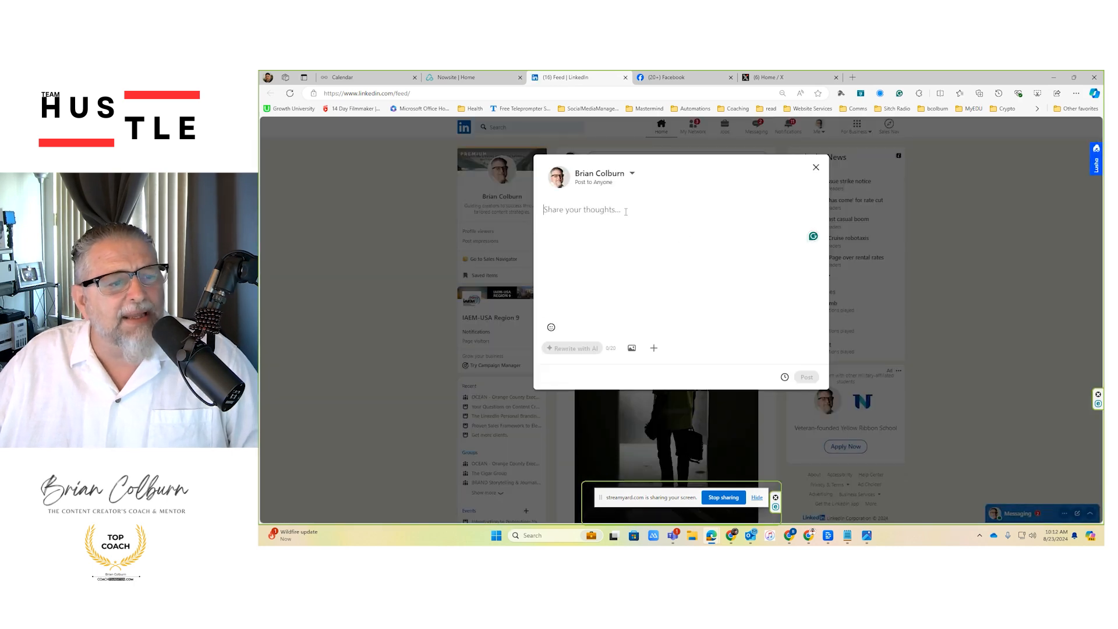
text(Happy Friday, everyone! 🎉 As we head into the weekend, let's take a moment to appreciate the heart and soul of our lives: our families. Unplug, immerse yourself in those precious moments, and create memories that will last a lifetime. Remember, family is at the core of everything we do. In the words of Dave Ramsey, "The love in our family flows strong and deep, leaving us memories to treasure and keep." 💖  Here's to a weekend filled with love, laughter, and unforgettable memories. #FamilyFirst #WeekendVibes)
click(619, 349)
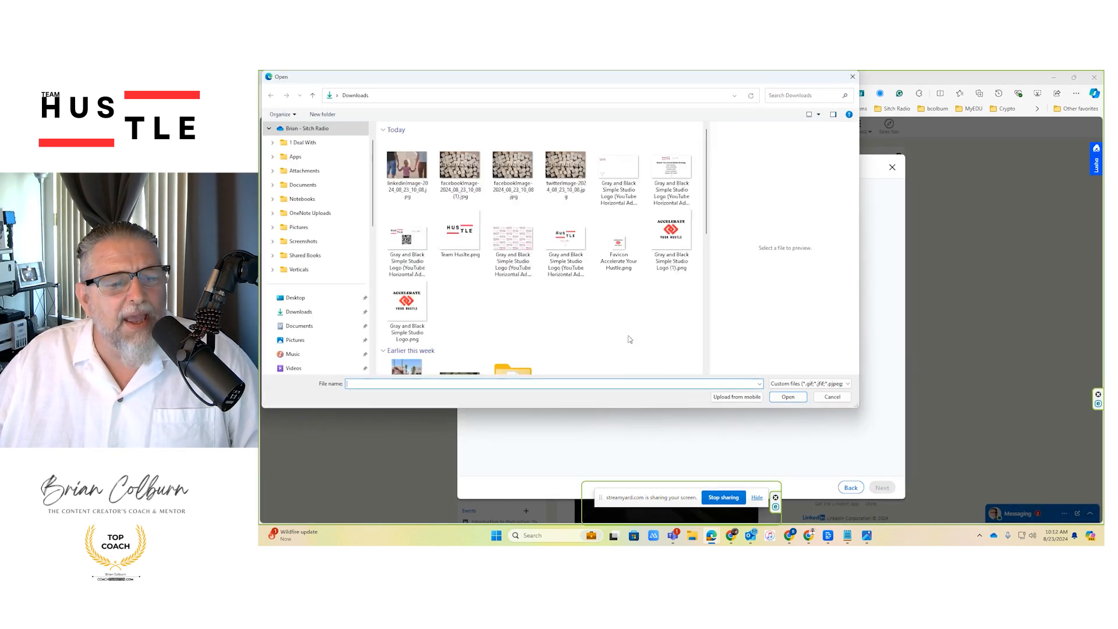
click(425, 175)
click(788, 397)
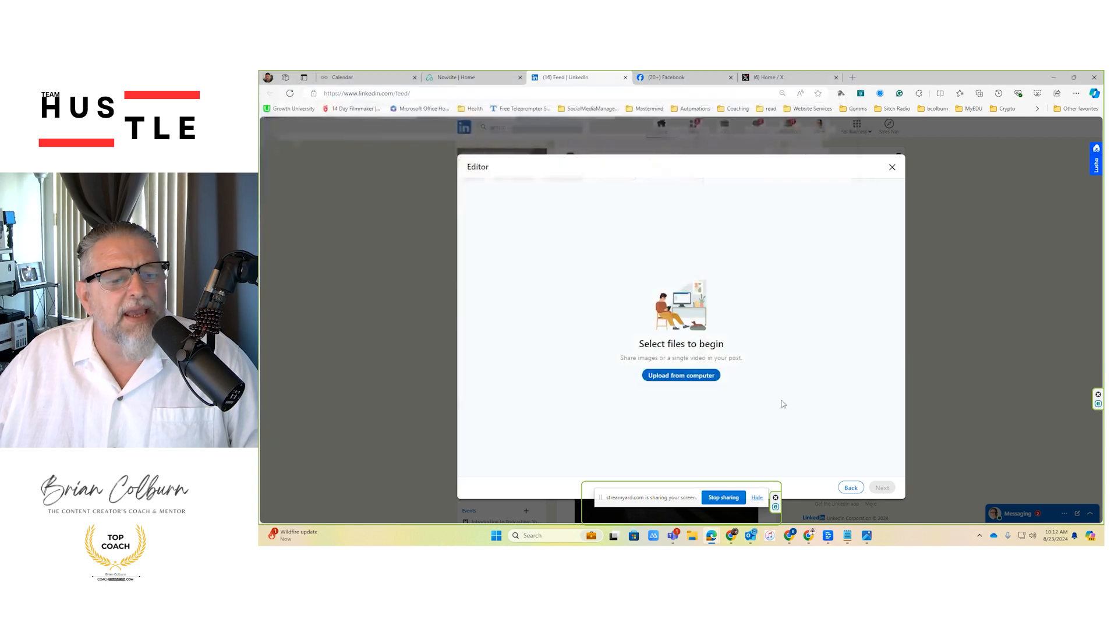
click(882, 488)
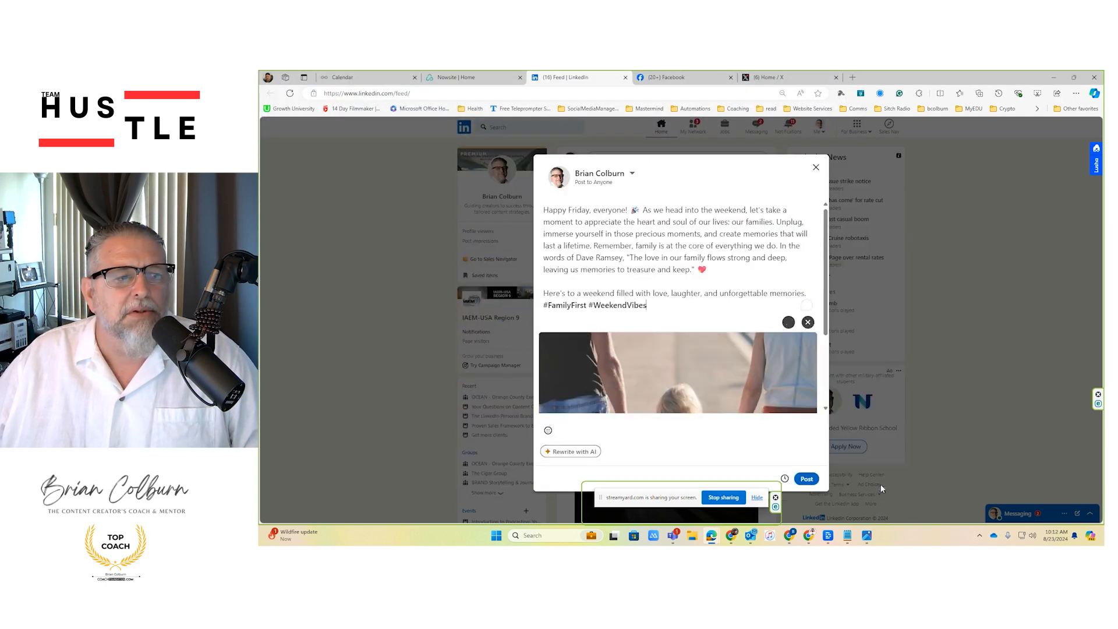
Step: Publish the LinkedIn post to Anyone and decline sharing it on the company page
click(807, 479)
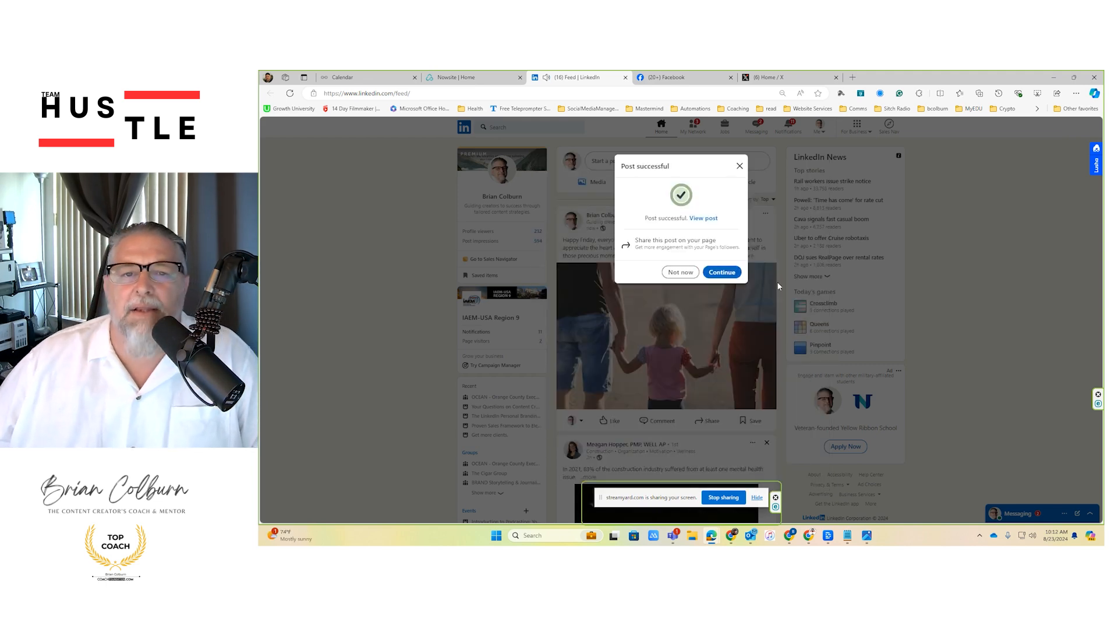
click(680, 272)
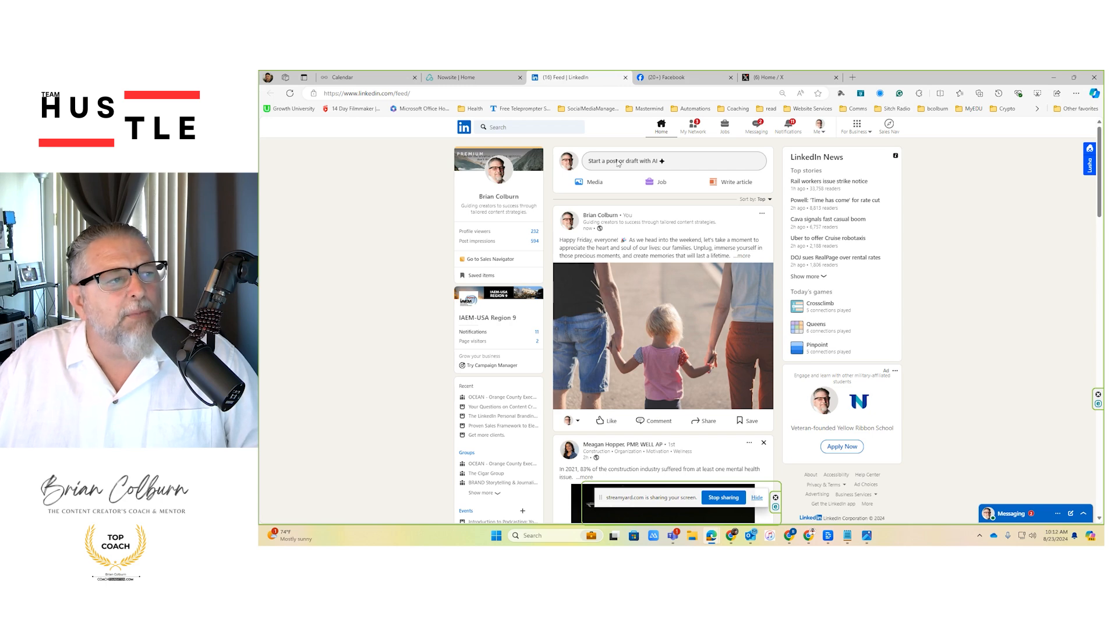
Step: Switch back to Nowsite and expand the available post types for the social post
click(458, 77)
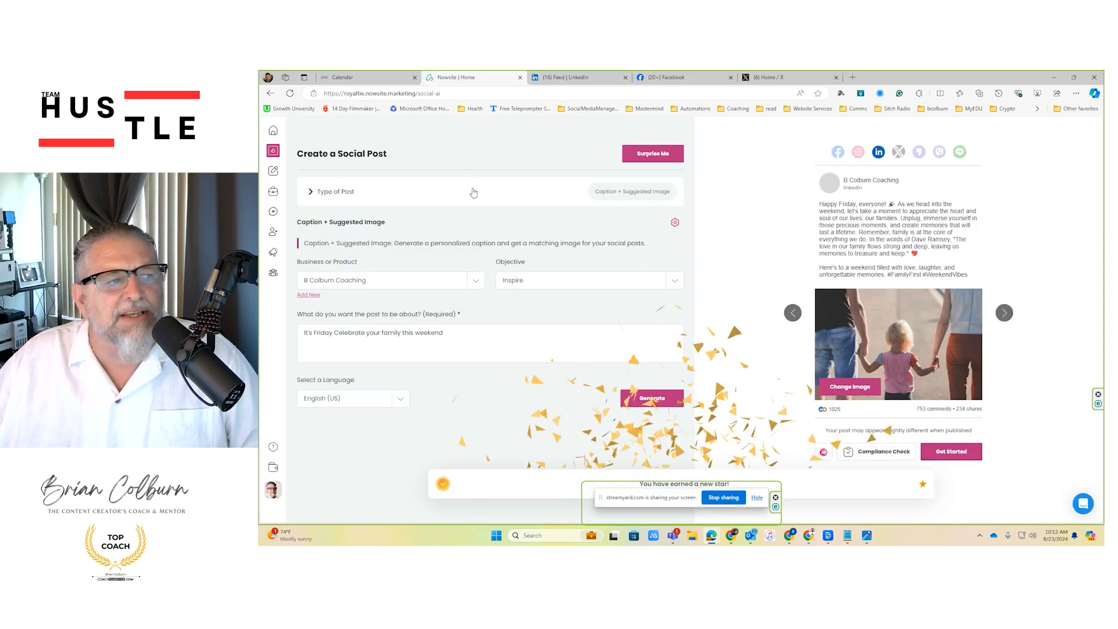
click(633, 193)
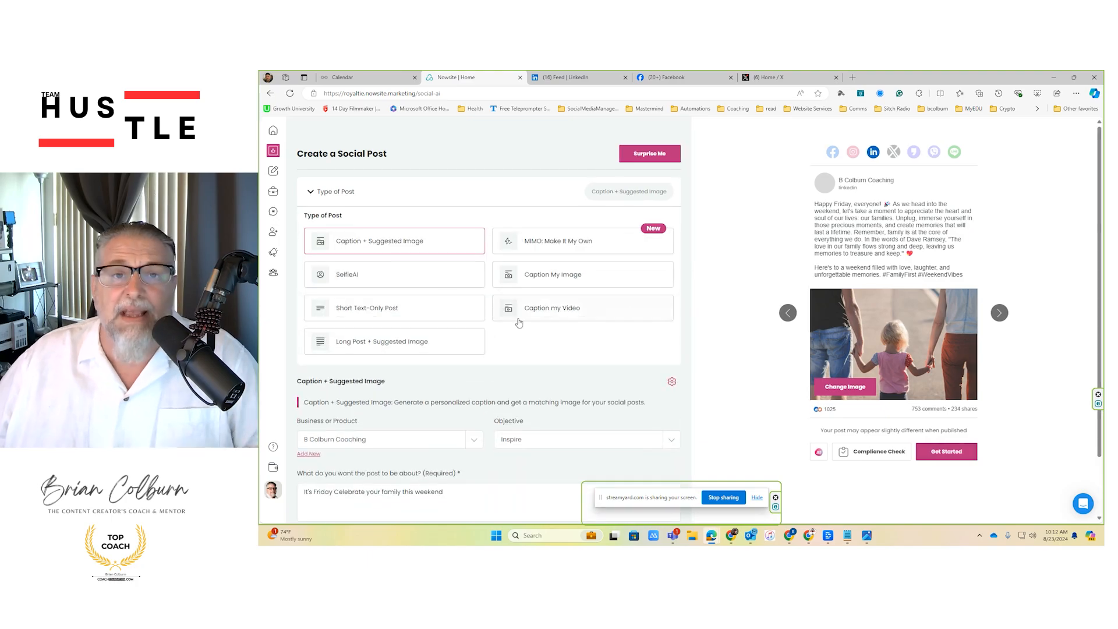